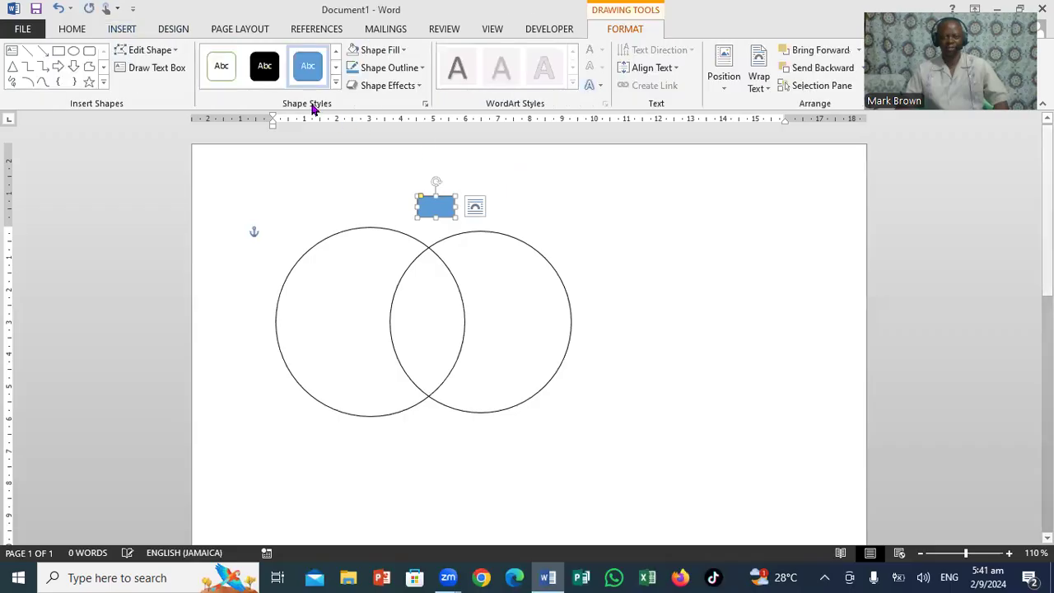
Apply the Colored Outline - Green, Accent 6 style to the small rounded rectangle, label it 45nm, and enlarge it to fit the text
left_click(226, 72)
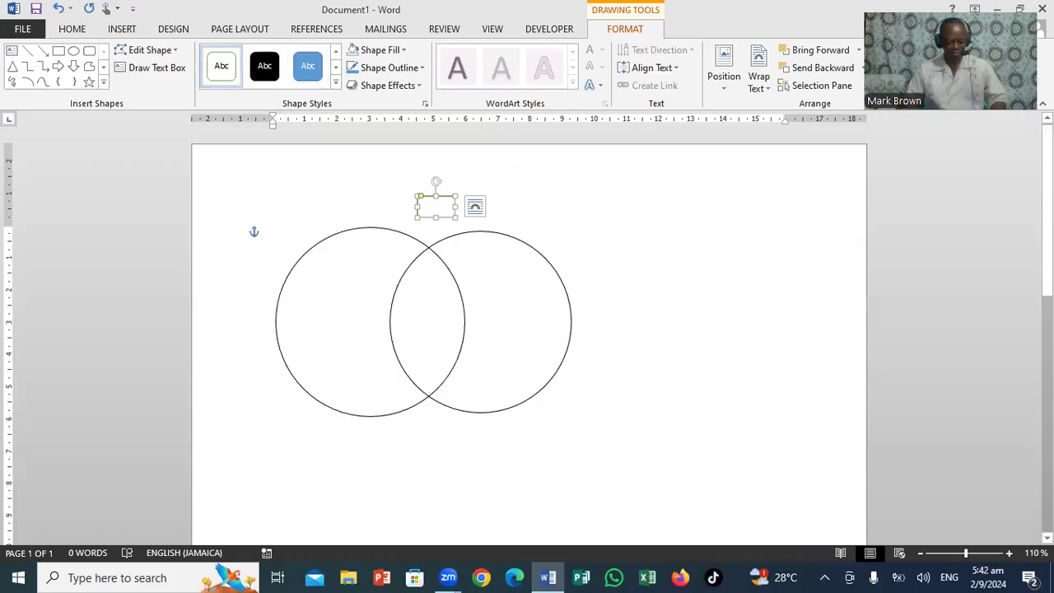
type("45")
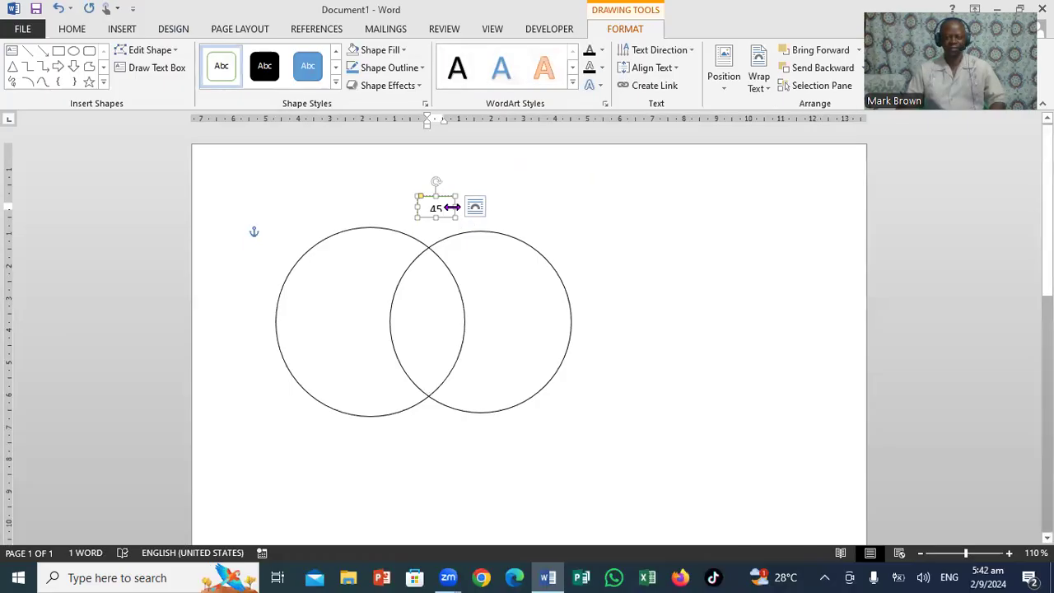
left_click_drag(451, 207, 483, 207)
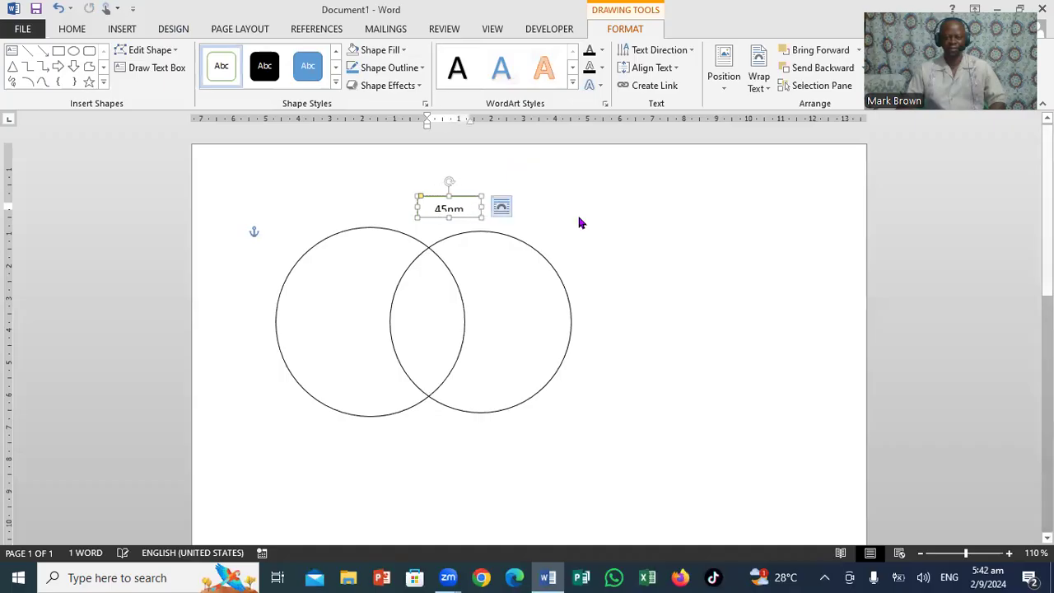
double_click(449, 210)
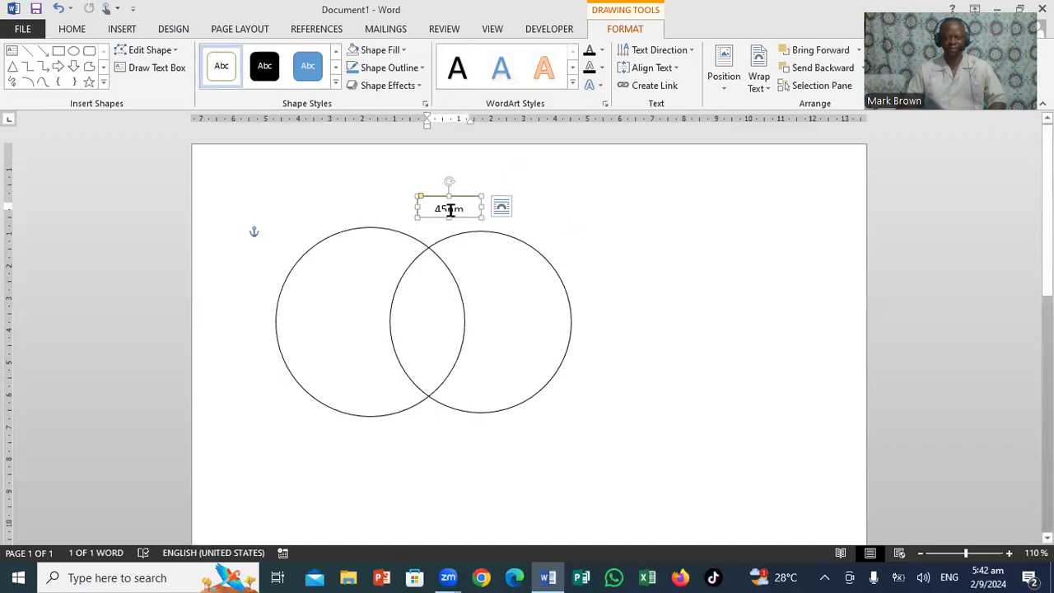
left_click_drag(448, 216, 449, 236)
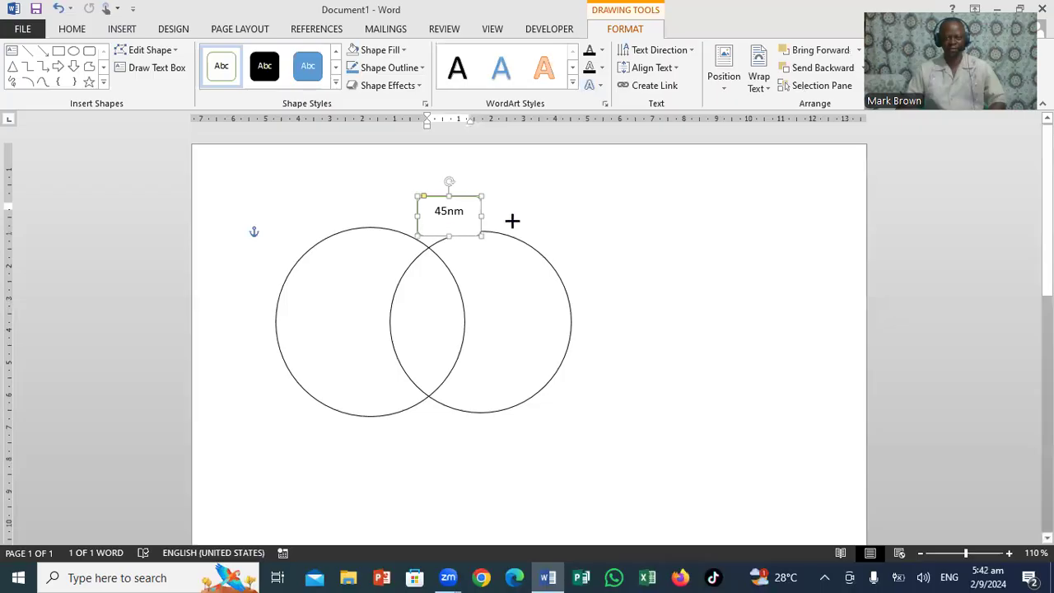
left_click(607, 266)
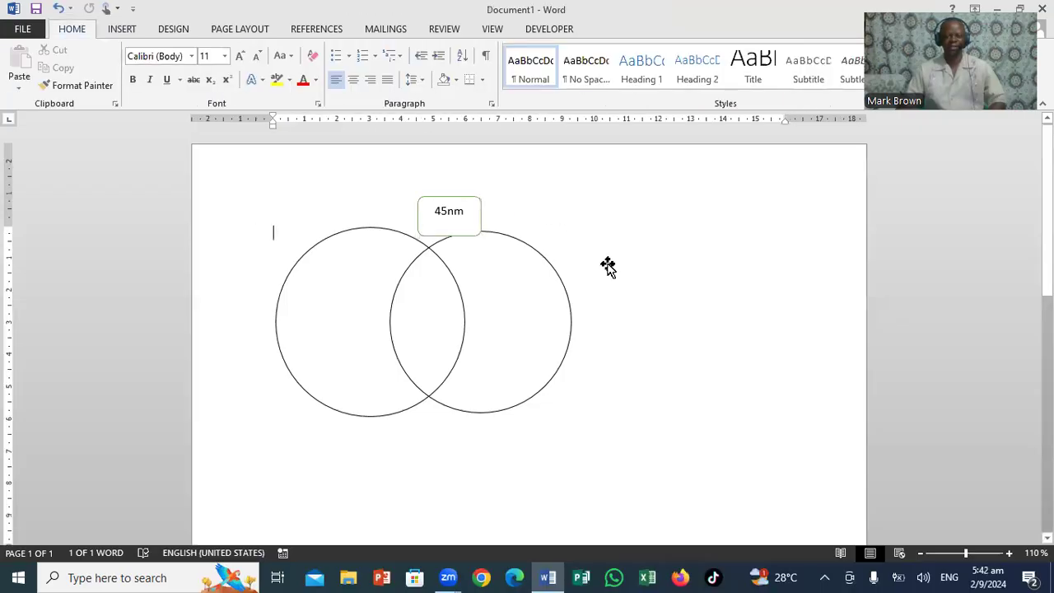
Move the 45nm box slightly up and left so it sits centred above the intersection of the two circles
left_click(469, 203)
left_click_drag(468, 202, 452, 194)
left_click(551, 205)
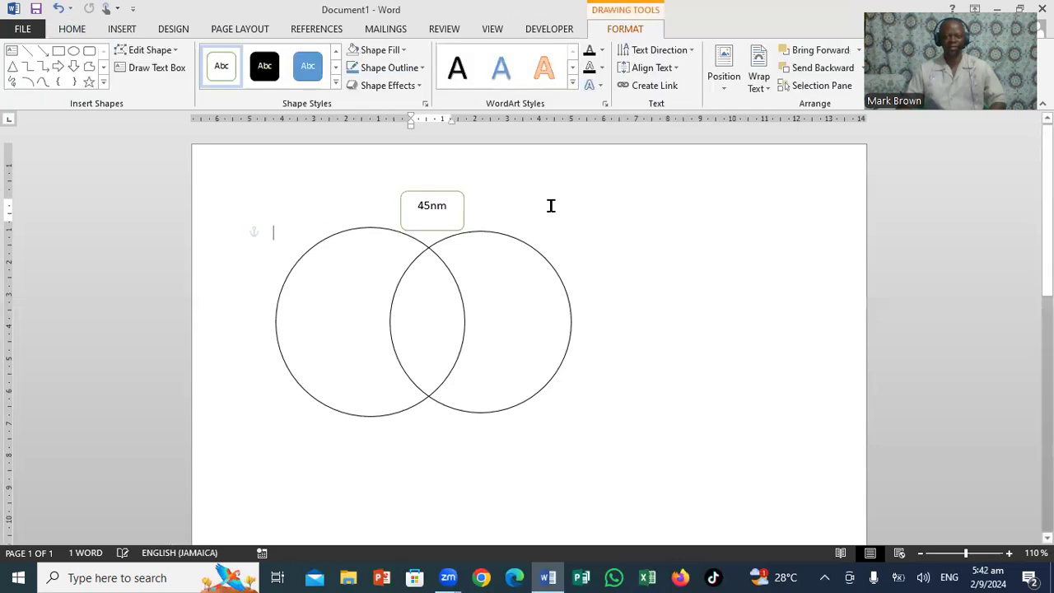
Draw a small rectangle to the right of the circles with the green Accent 6 outline style and label it 55 cm
left_click(125, 30)
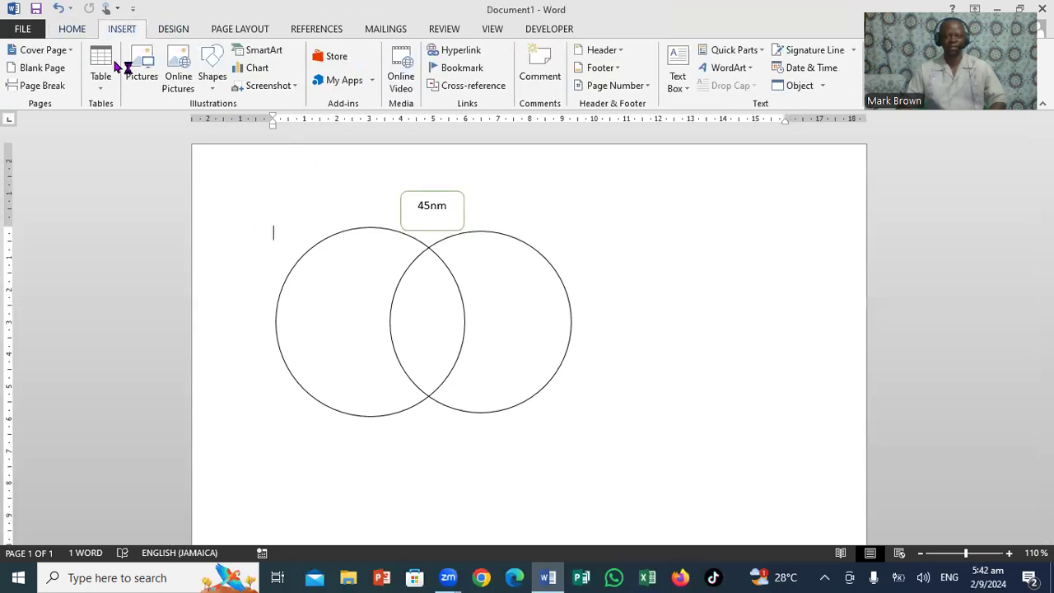
left_click(210, 93)
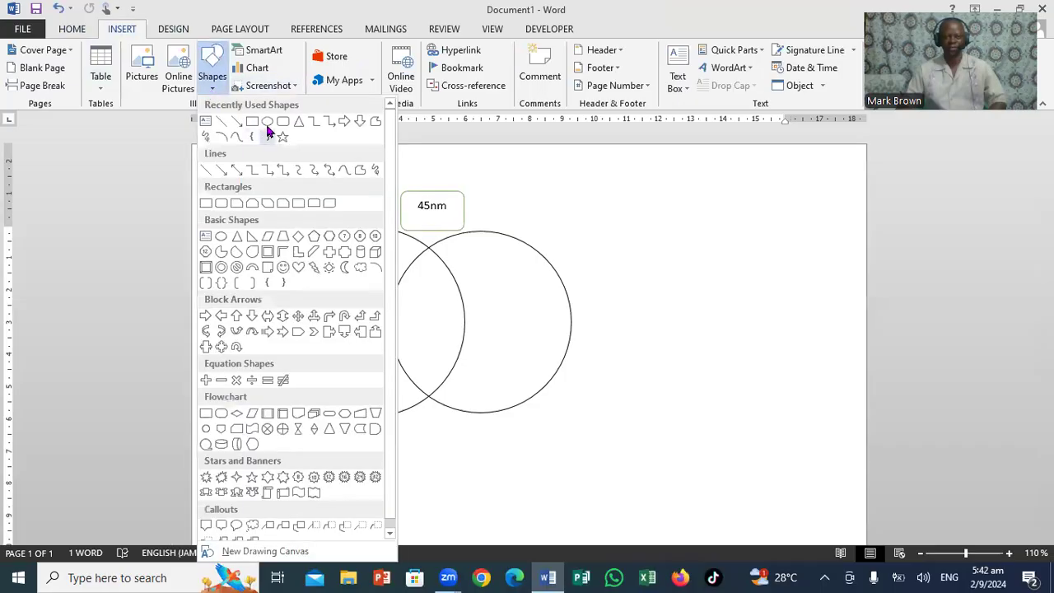
left_click(252, 122)
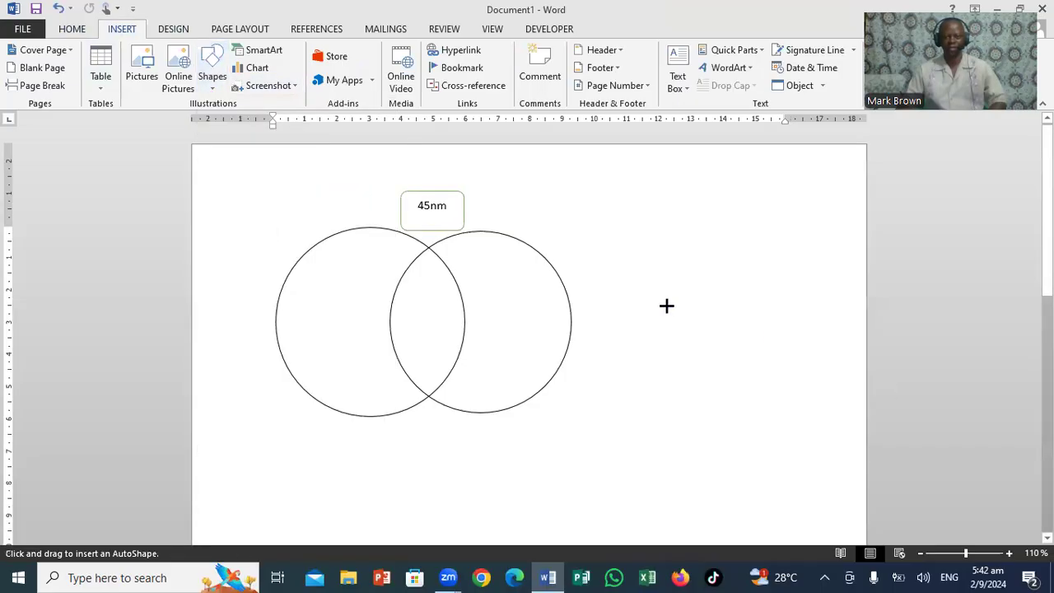
mouse_move(594, 294)
left_mouse_down()
mouse_move(631, 346)
mouse_move(645, 343)
left_mouse_up()
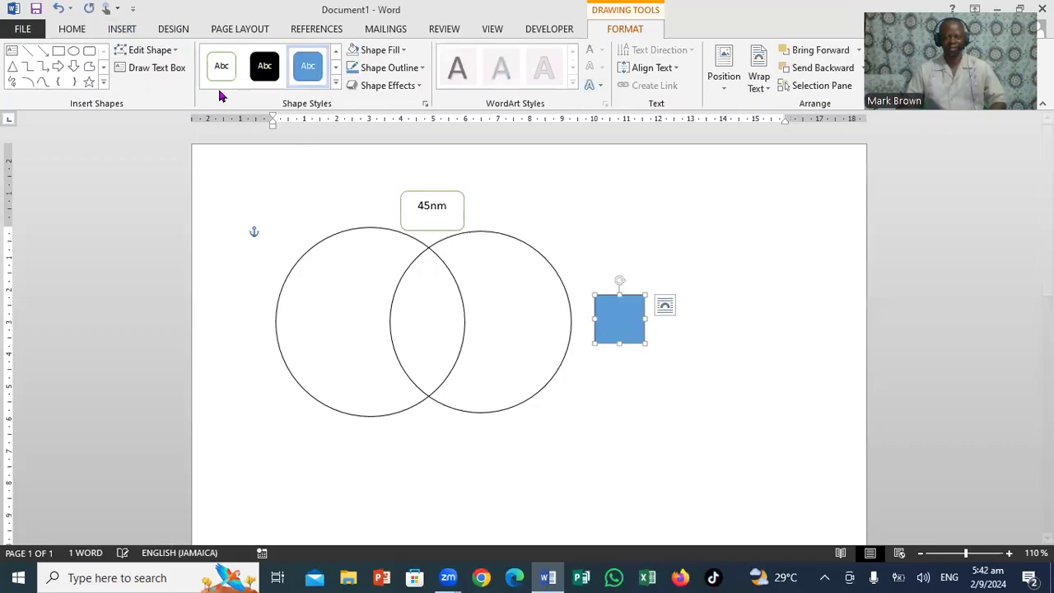
left_click(222, 74)
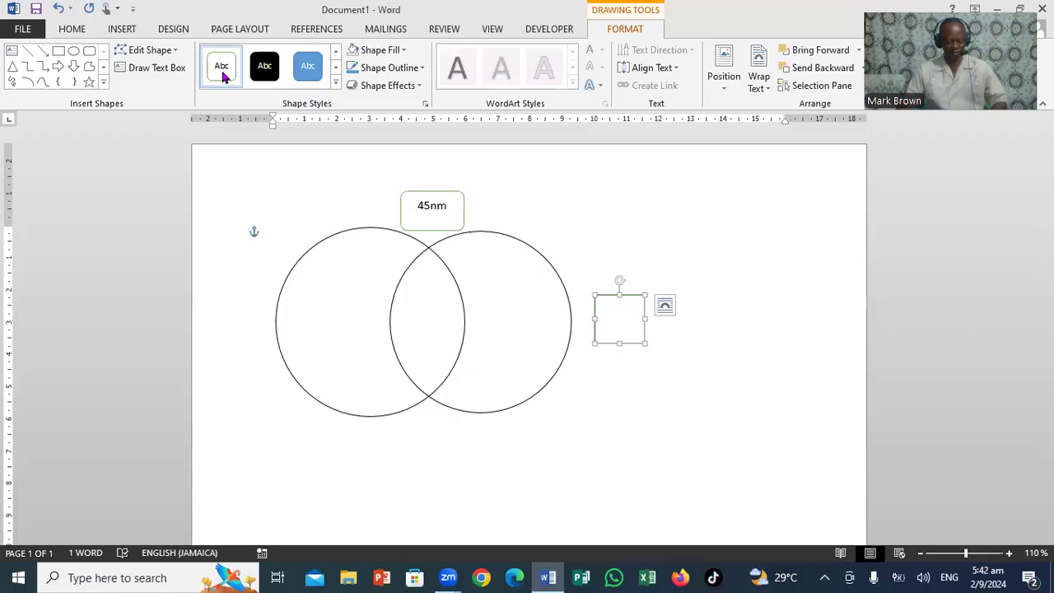
type("55")
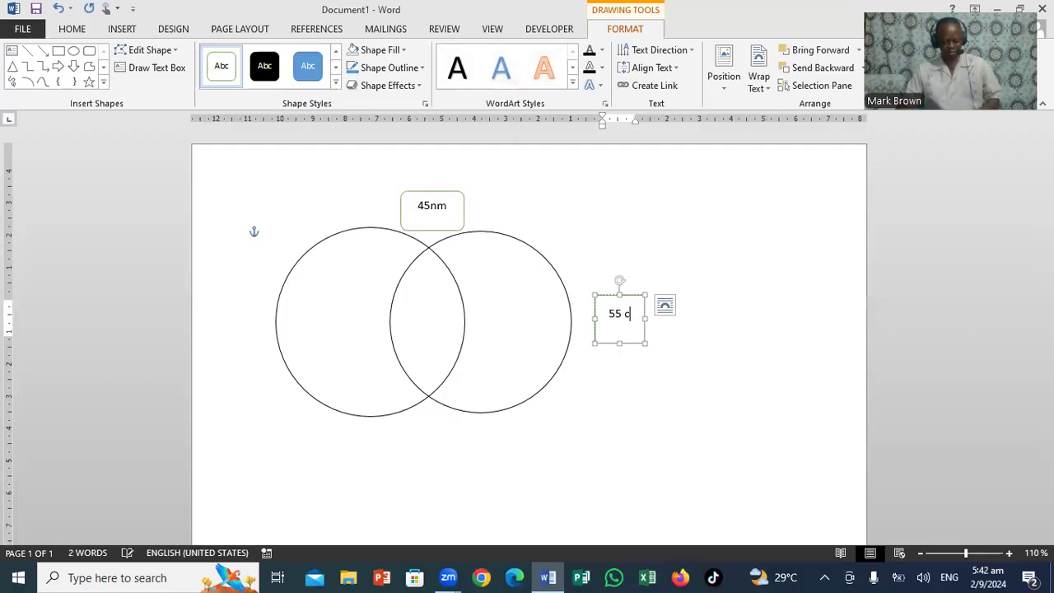
type(" cm")
Add a rectangle to the left of the circles with the green Accent 6 outline style and label it 66 cm
left_click(59, 51)
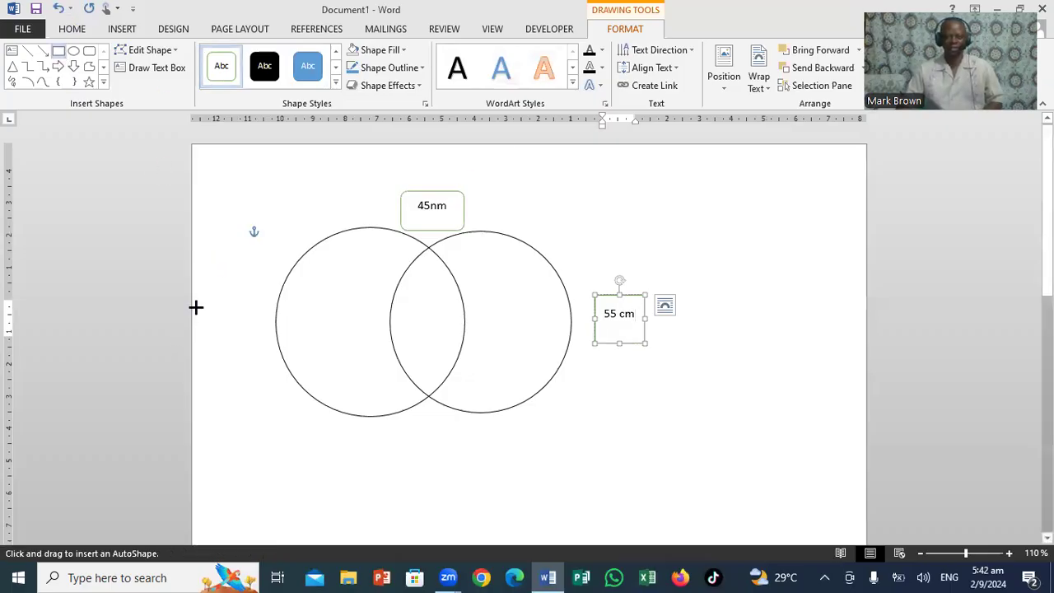
left_click_drag(208, 323, 264, 371)
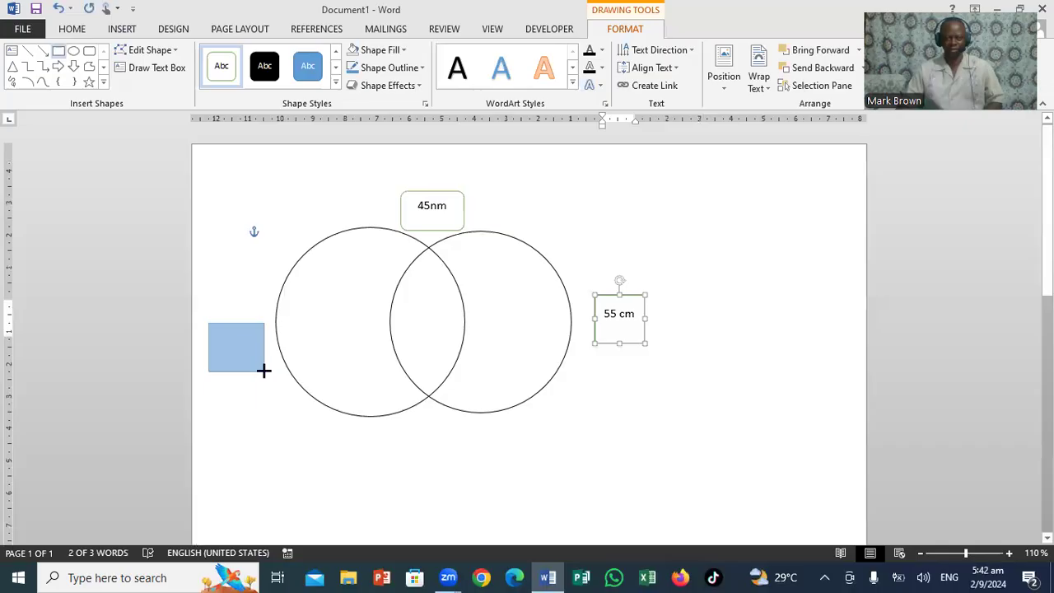
left_click(230, 65)
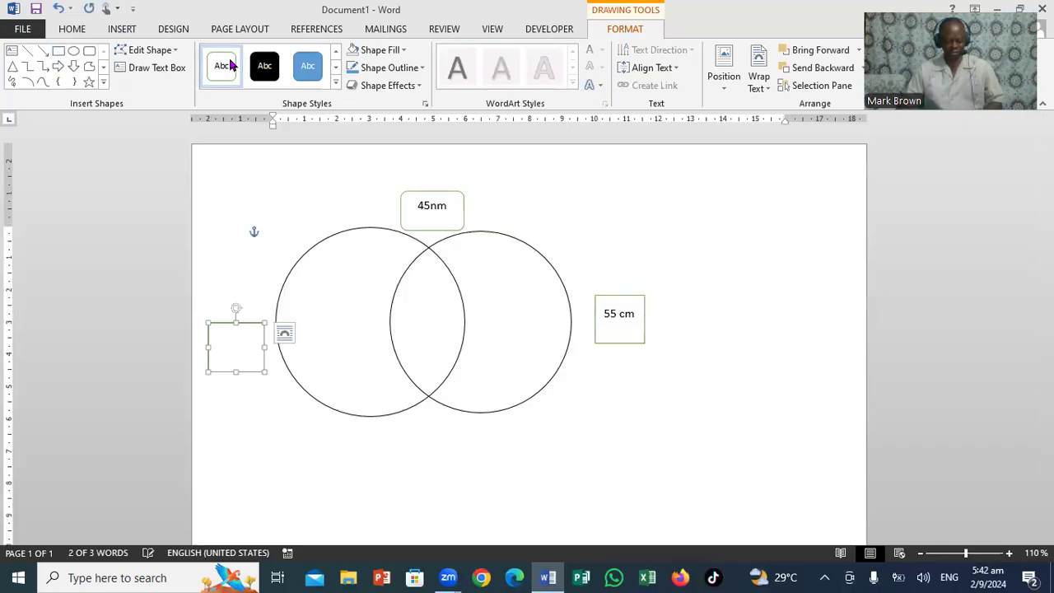
type("66")
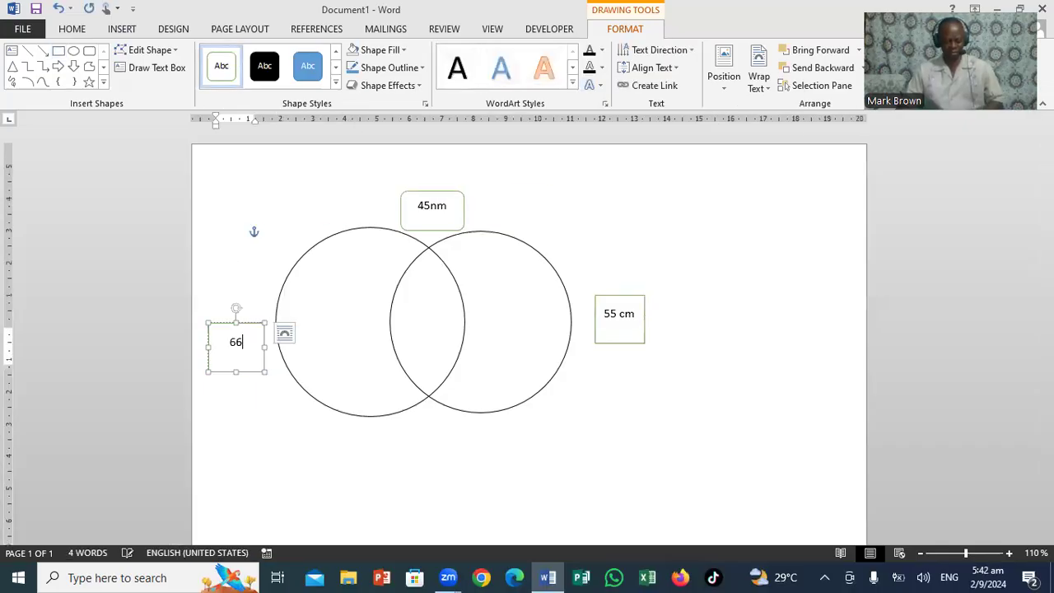
type(" cm")
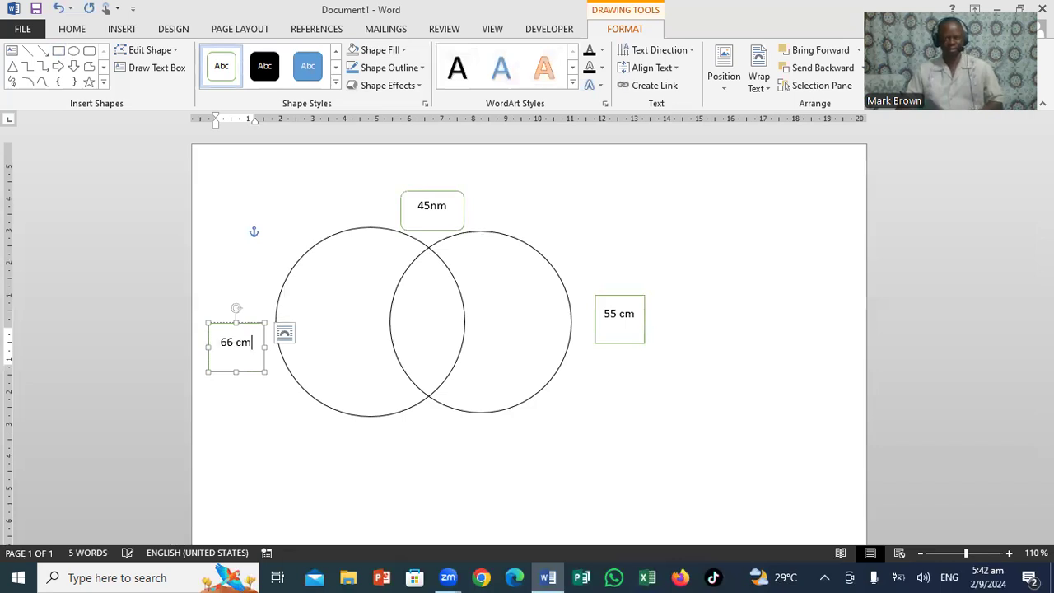
Add a rectangle below the circles' intersection with the green Accent 6 outline style and label it 23
left_click(57, 51)
left_click_drag(407, 441, 457, 467)
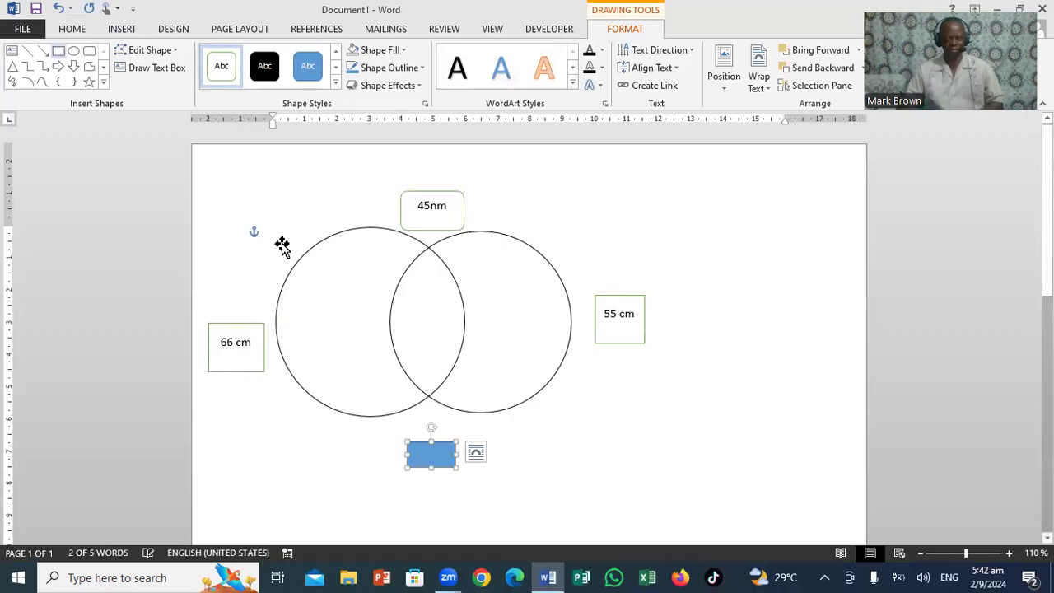
left_click(219, 66)
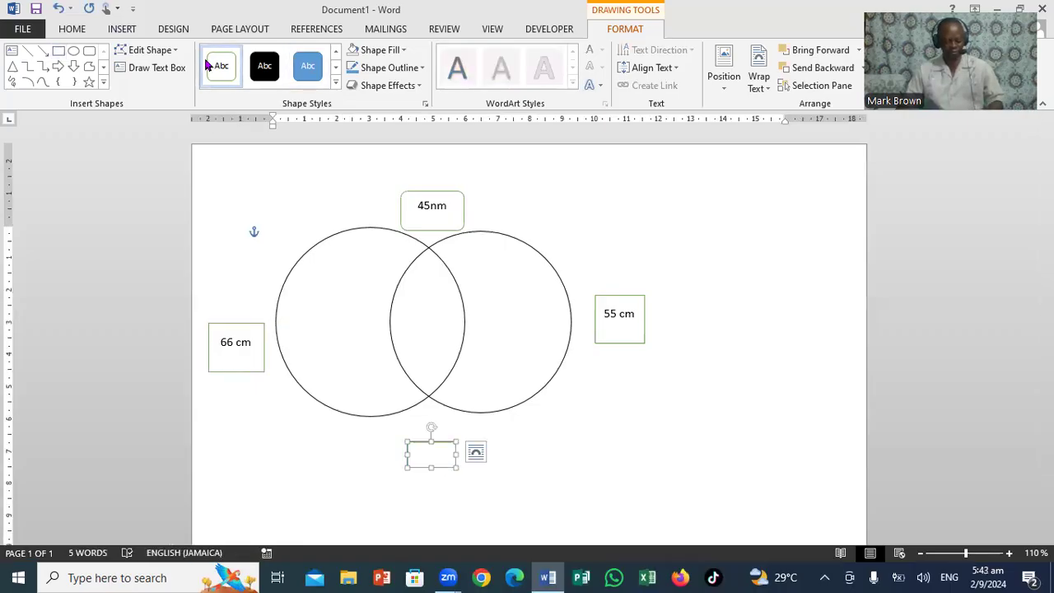
type("23")
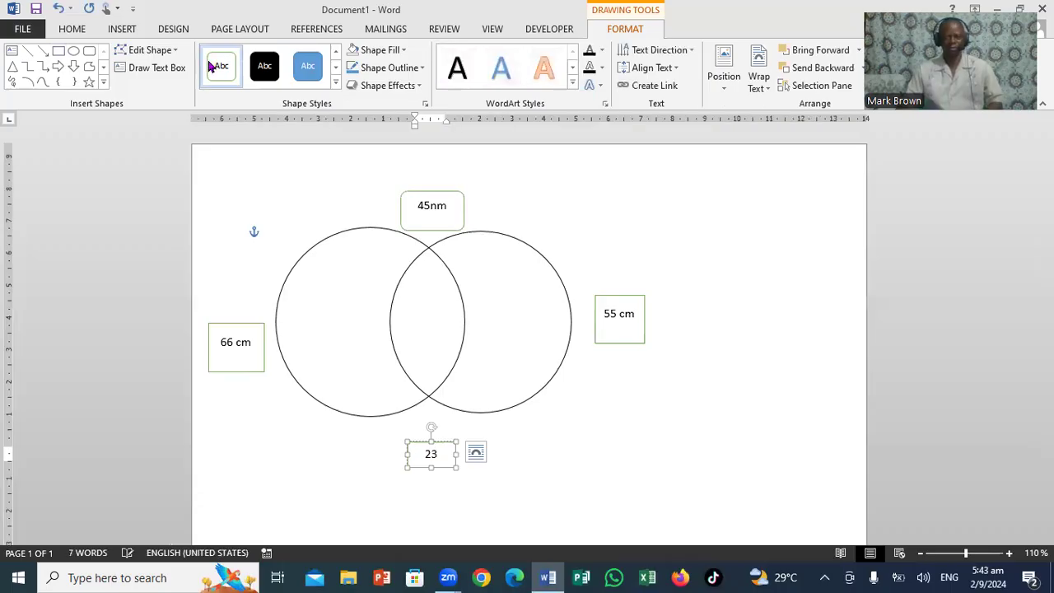
Add a green-outlined rectangle inside the circles' overlap, label it 59 cm, and widen it so the text fits on one line
left_click(58, 51)
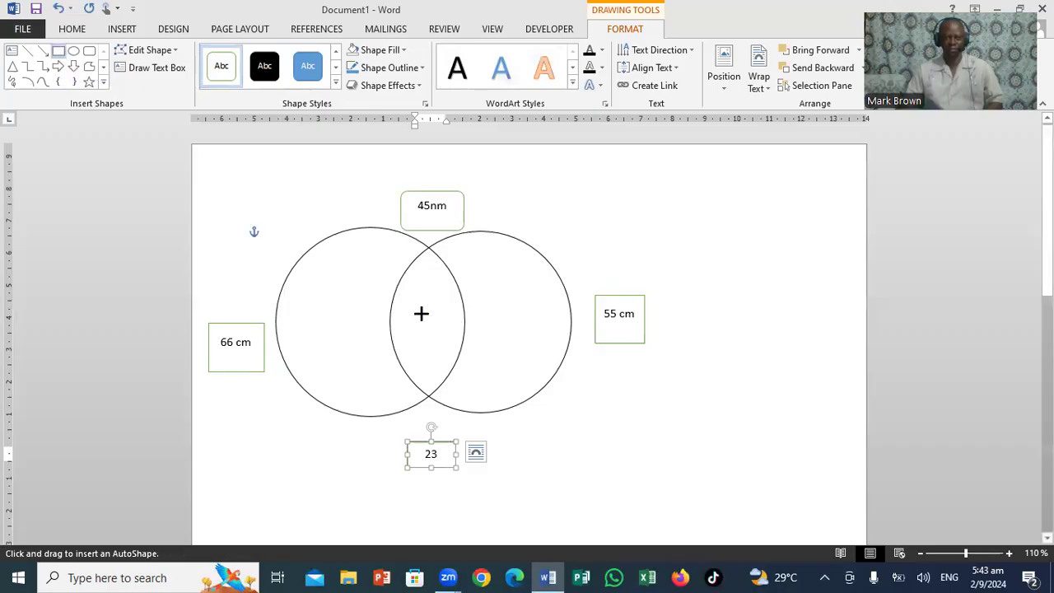
left_click_drag(414, 305, 448, 353)
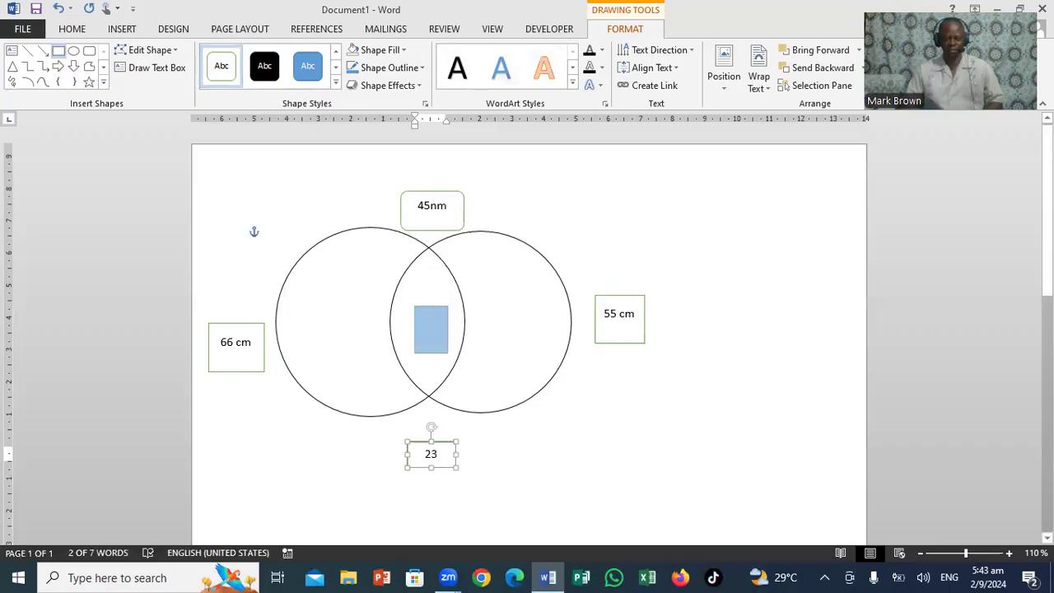
left_click(222, 65)
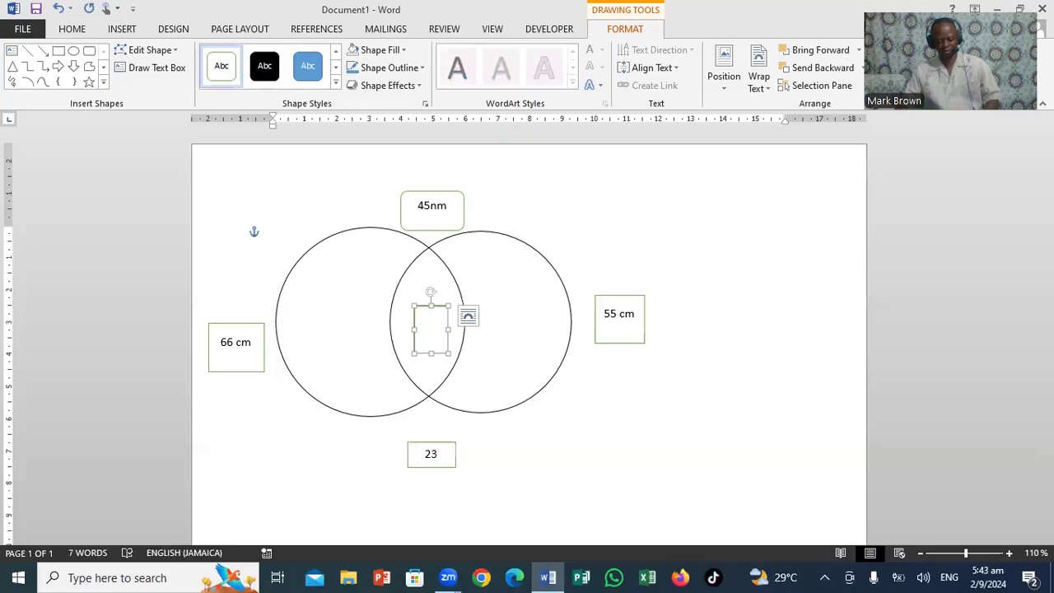
type("59 c")
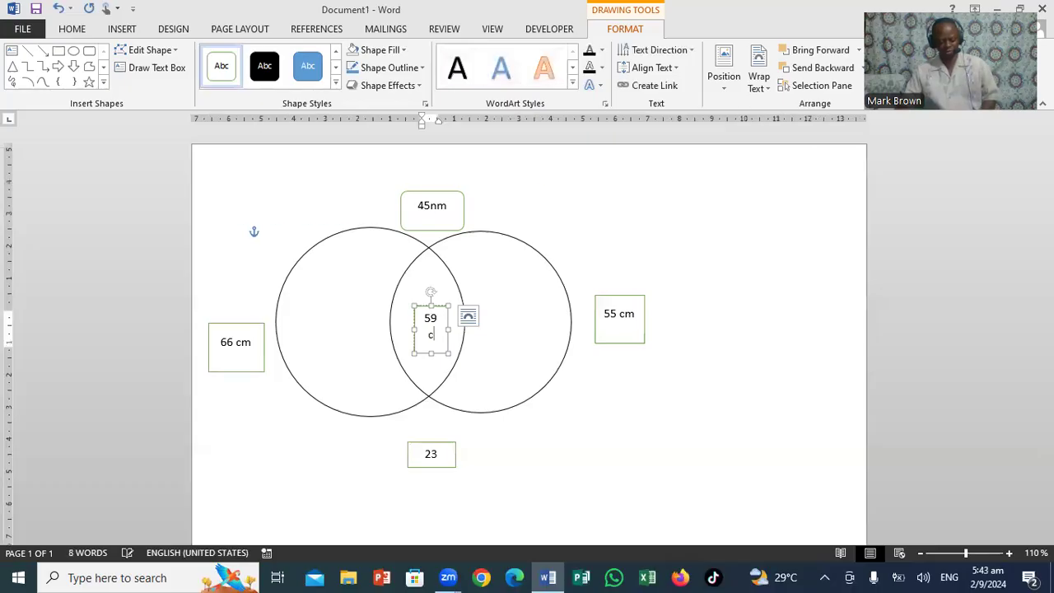
type("m")
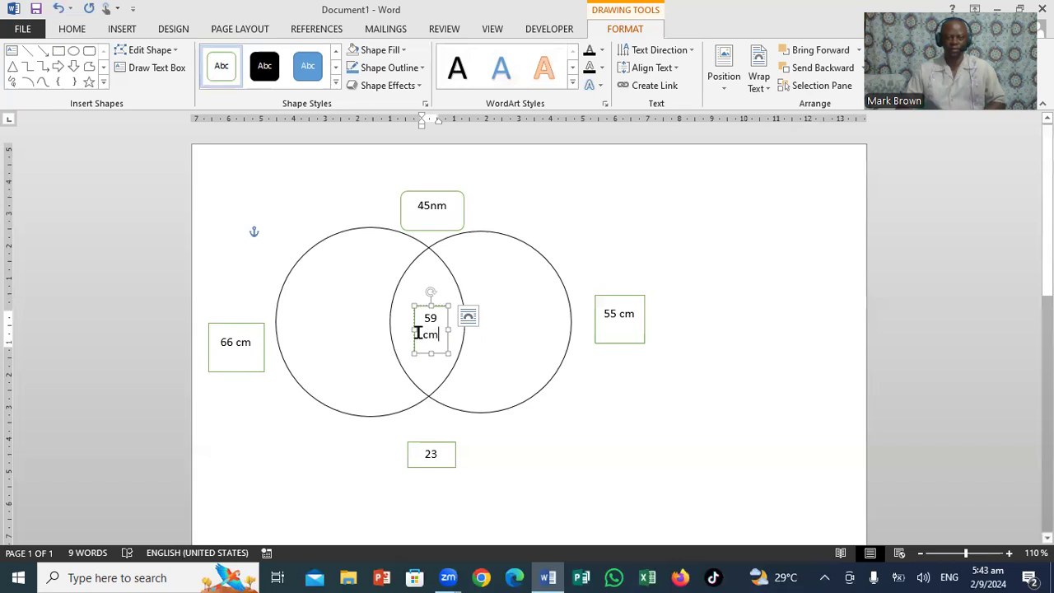
left_click_drag(414, 328, 395, 328)
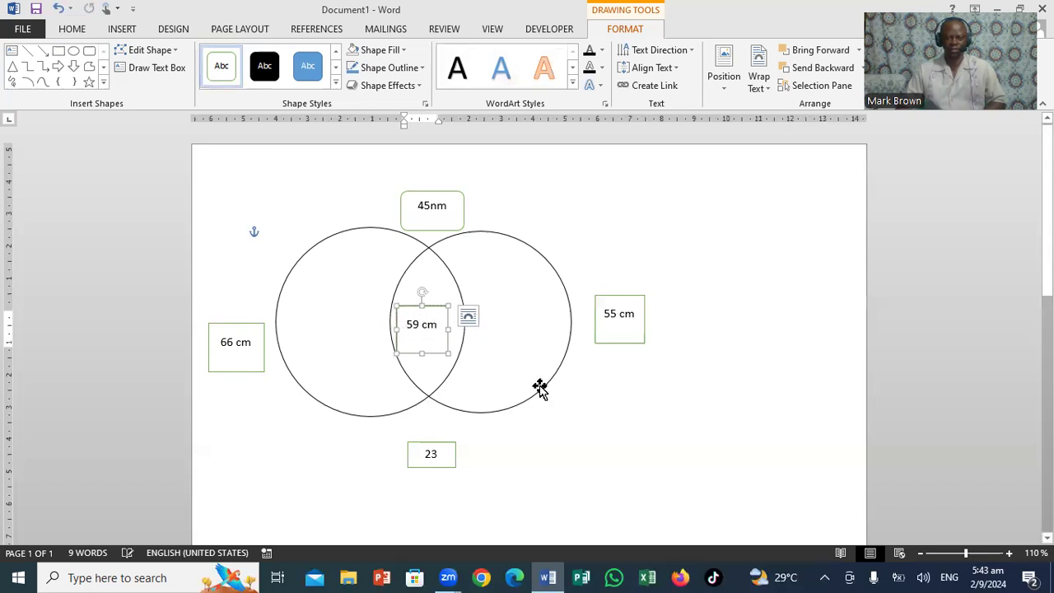
Widen the box below the circles and correct its label to read 23 cm
left_click(437, 453)
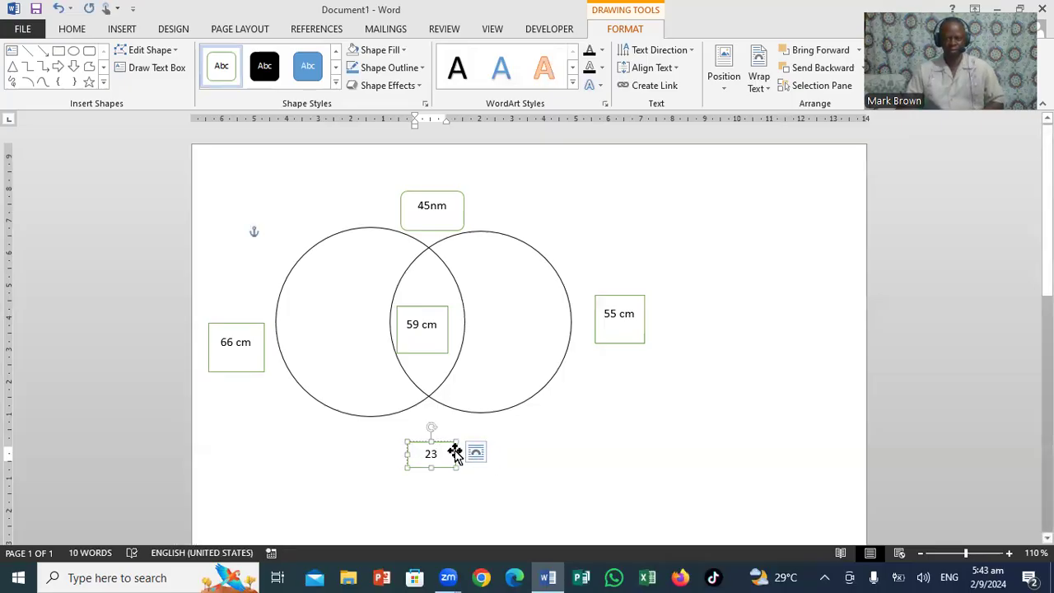
type("cm cm")
left_click_drag(479, 454, 499, 454)
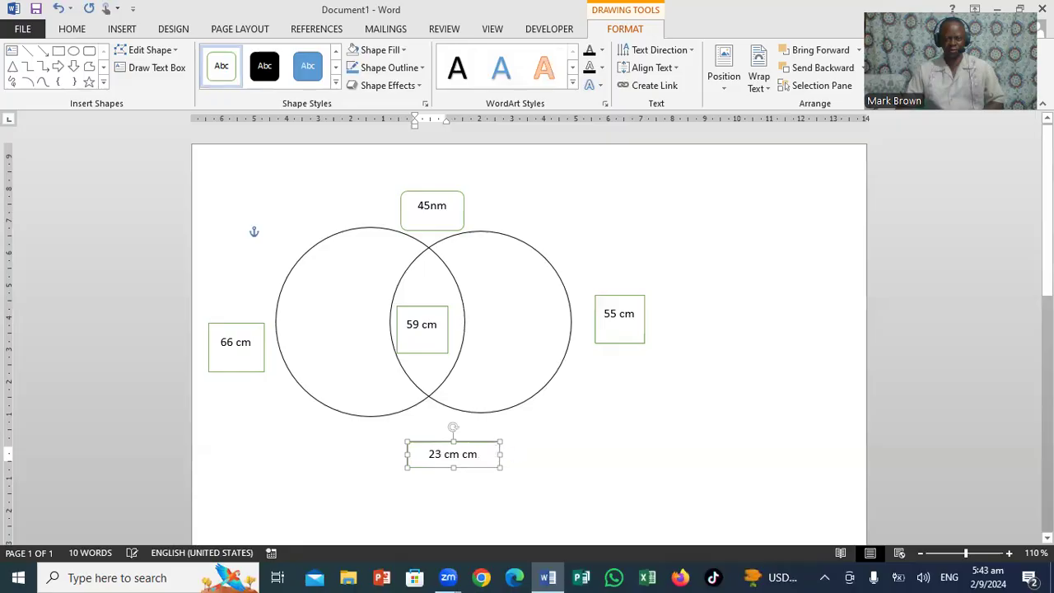
left_click(485, 450)
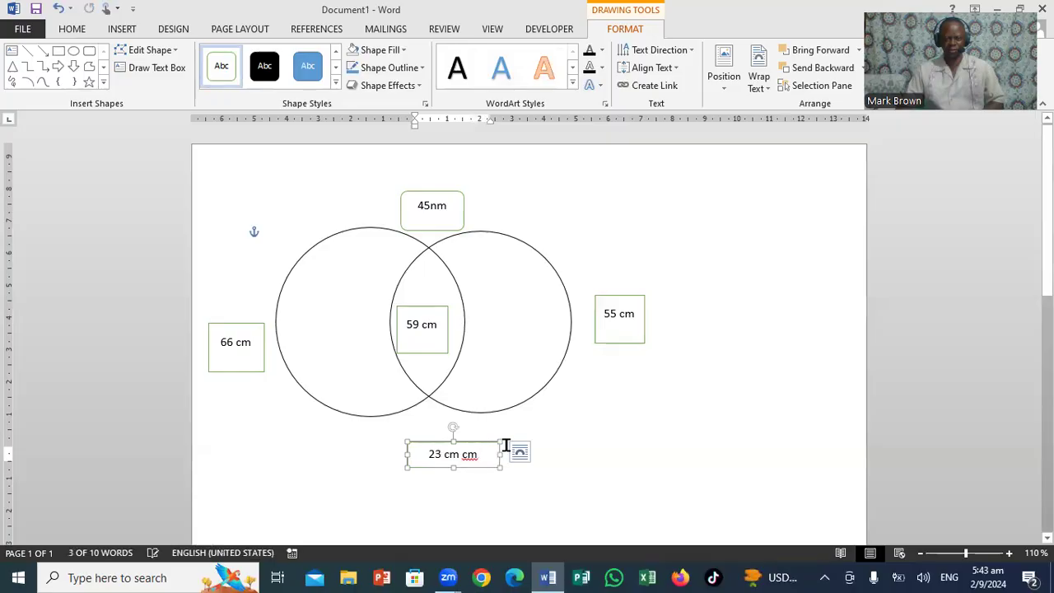
key("BackSpace")
key("BackSpace")
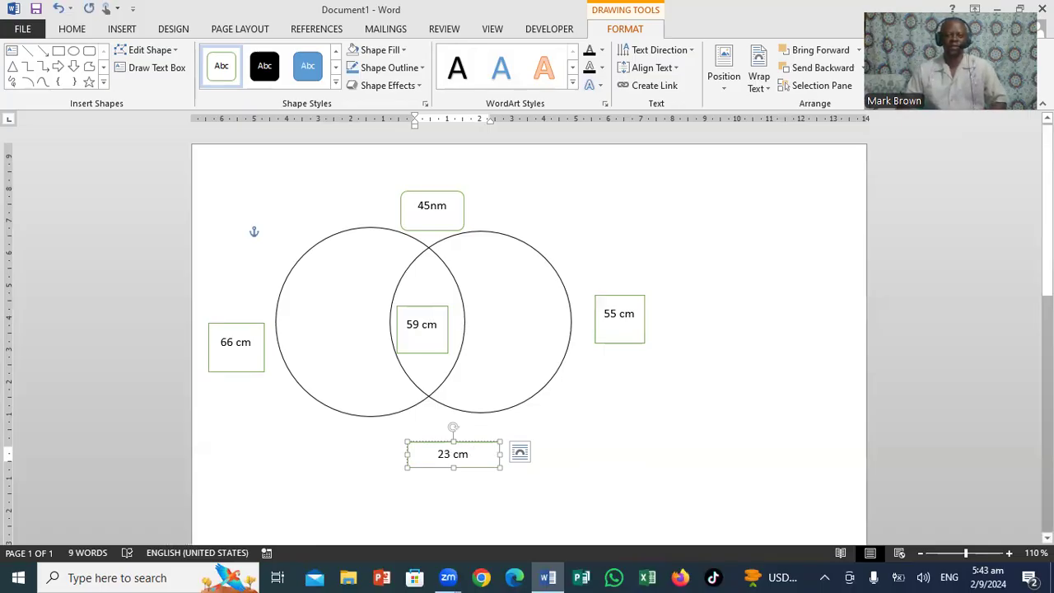
left_click(660, 244)
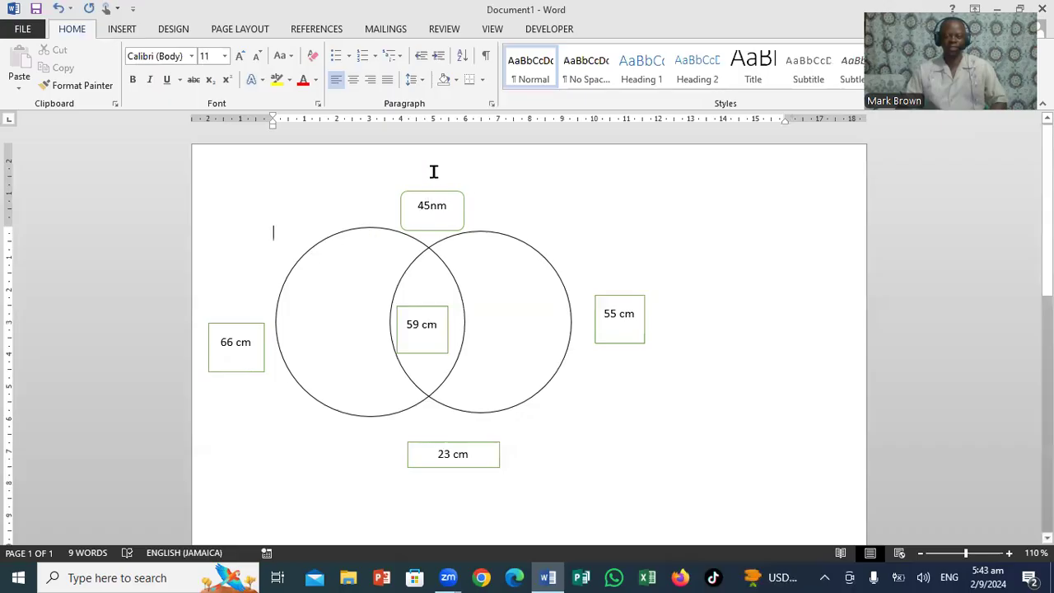
Set the 45nm box above the circles to No Fill
left_click(447, 198)
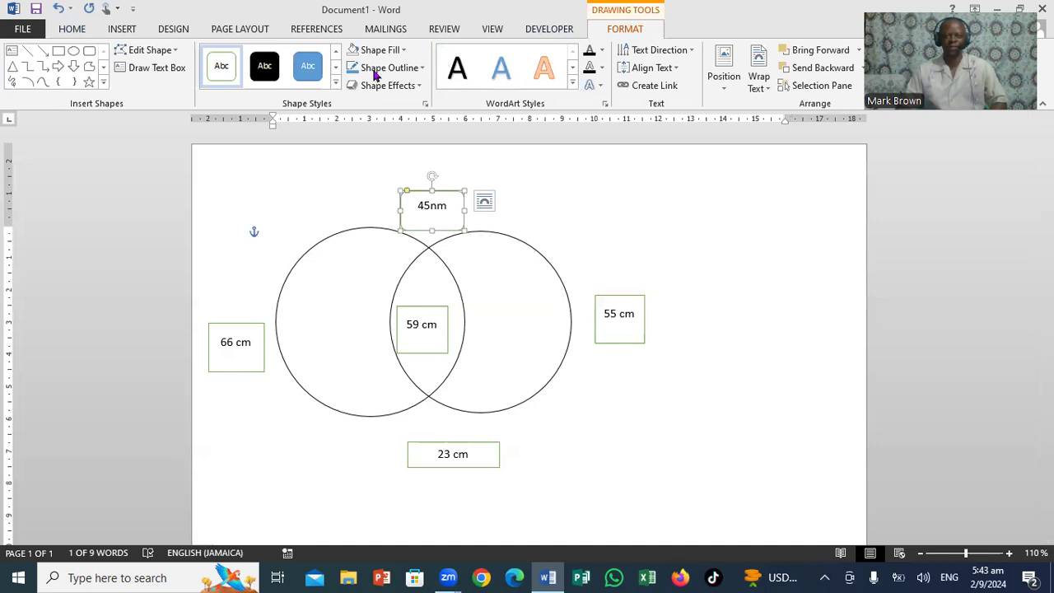
left_click(402, 52)
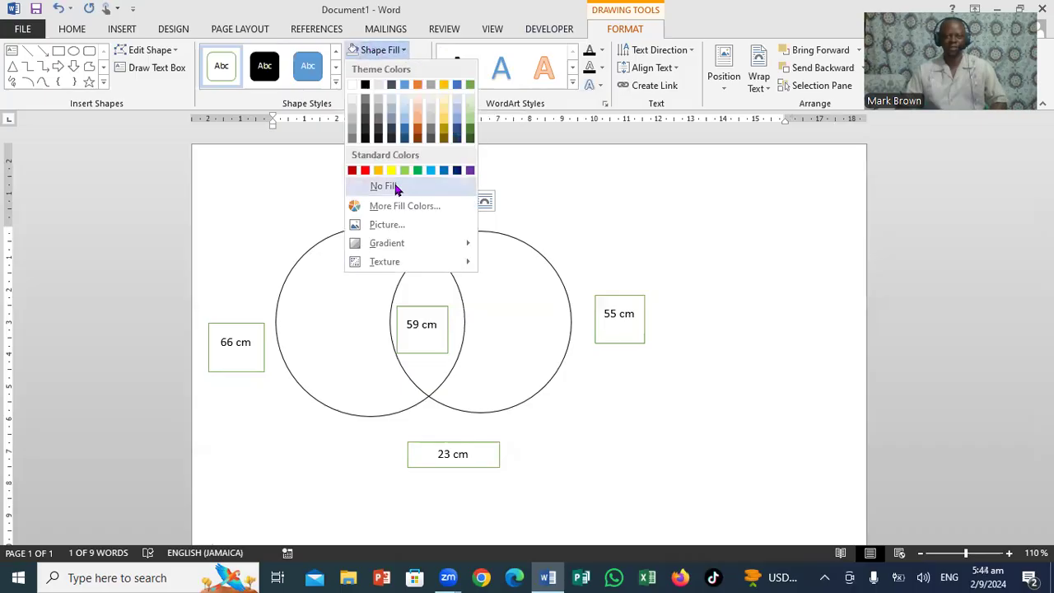
left_click(392, 184)
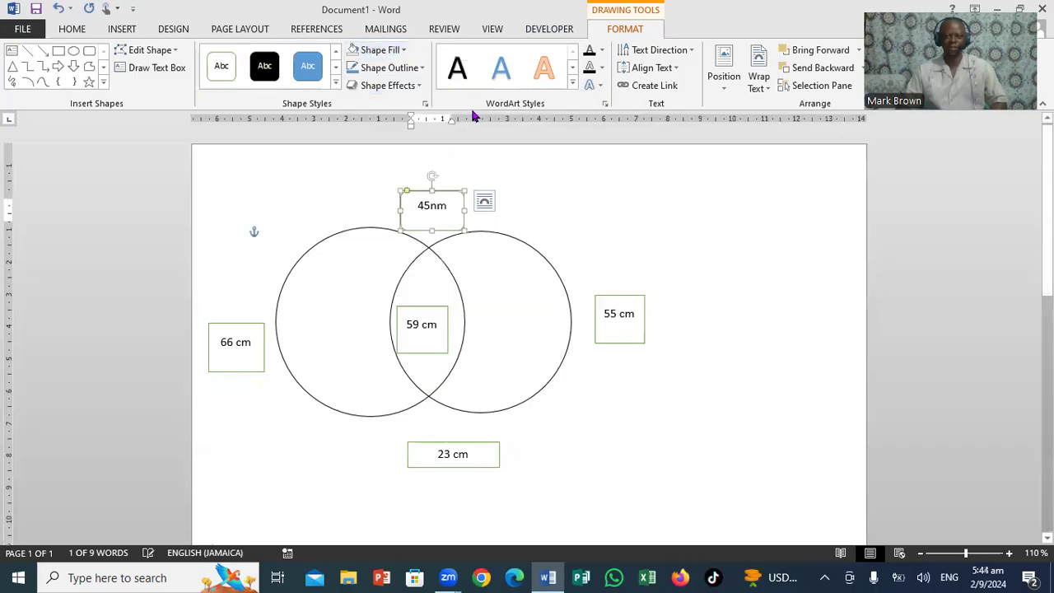
Remove the outline from the 45nm box above the circles
left_click(422, 68)
left_click(400, 204)
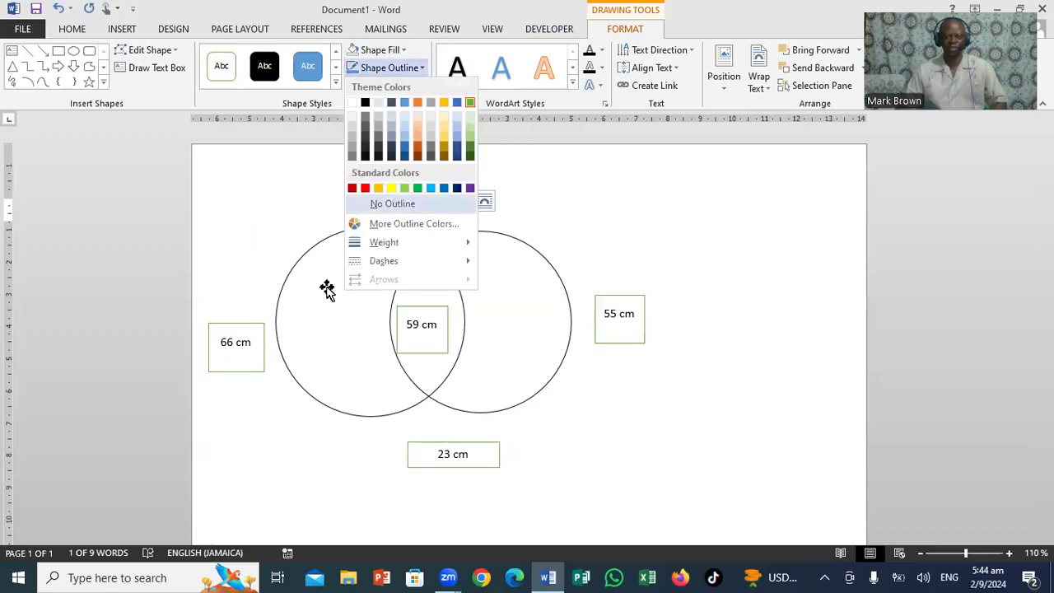
Set the 66 cm box beside the circles to No Fill and No Outline
left_click(246, 326)
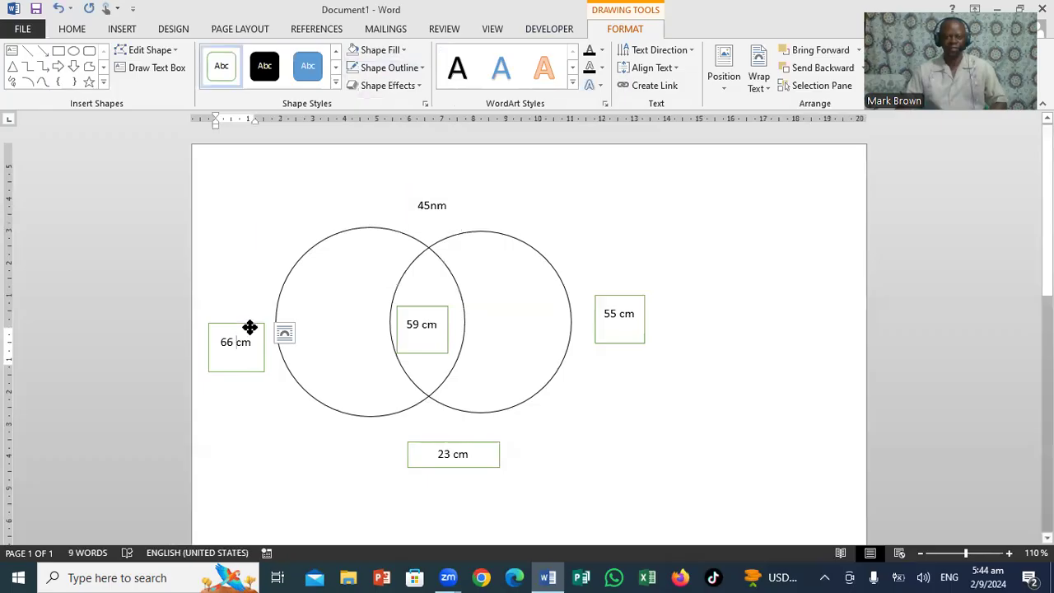
left_click(250, 328)
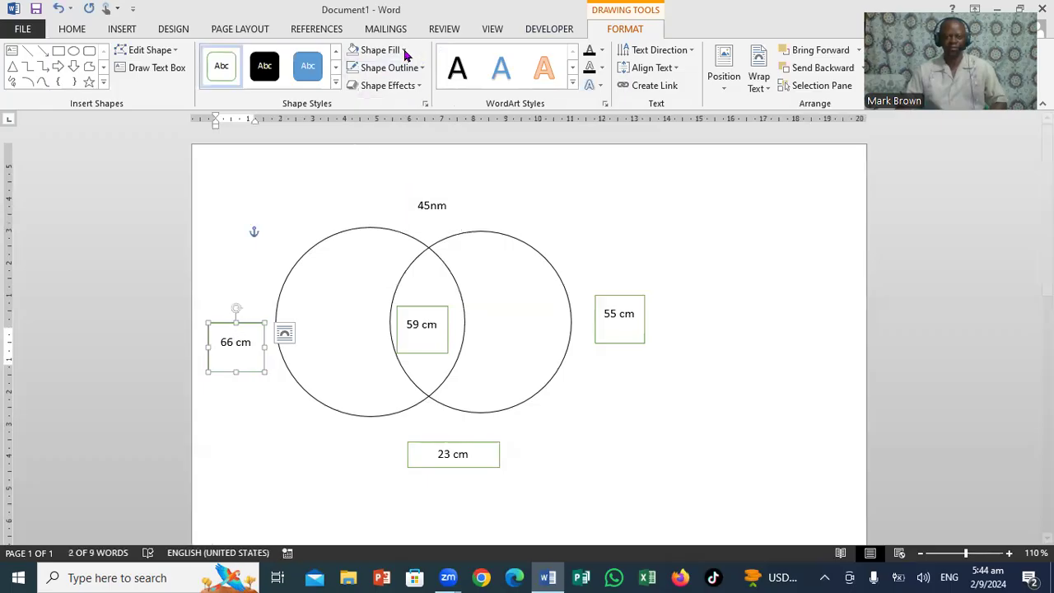
left_click(379, 49)
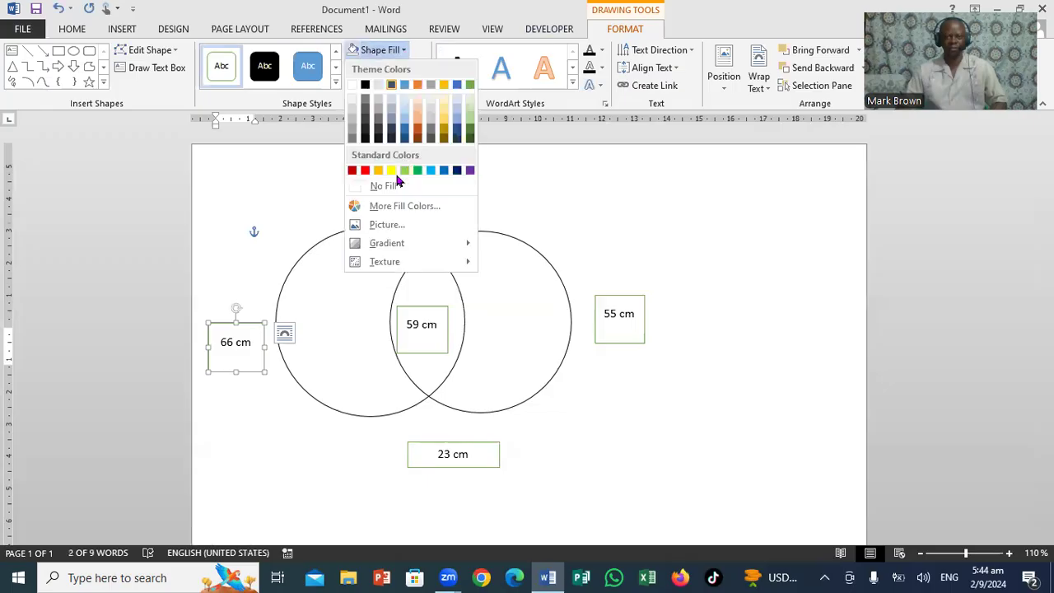
left_click(392, 190)
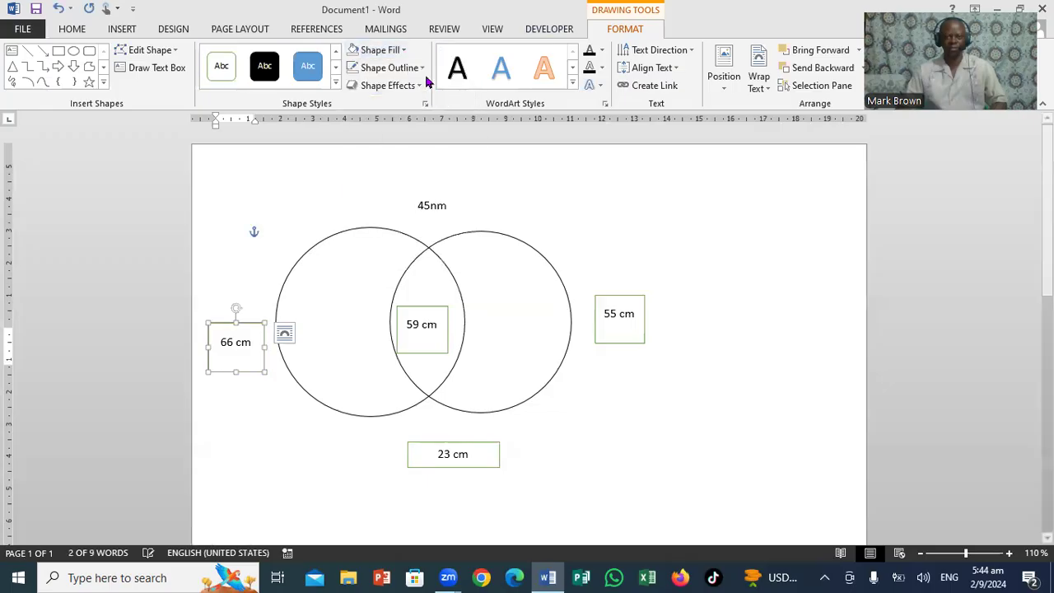
left_click(422, 69)
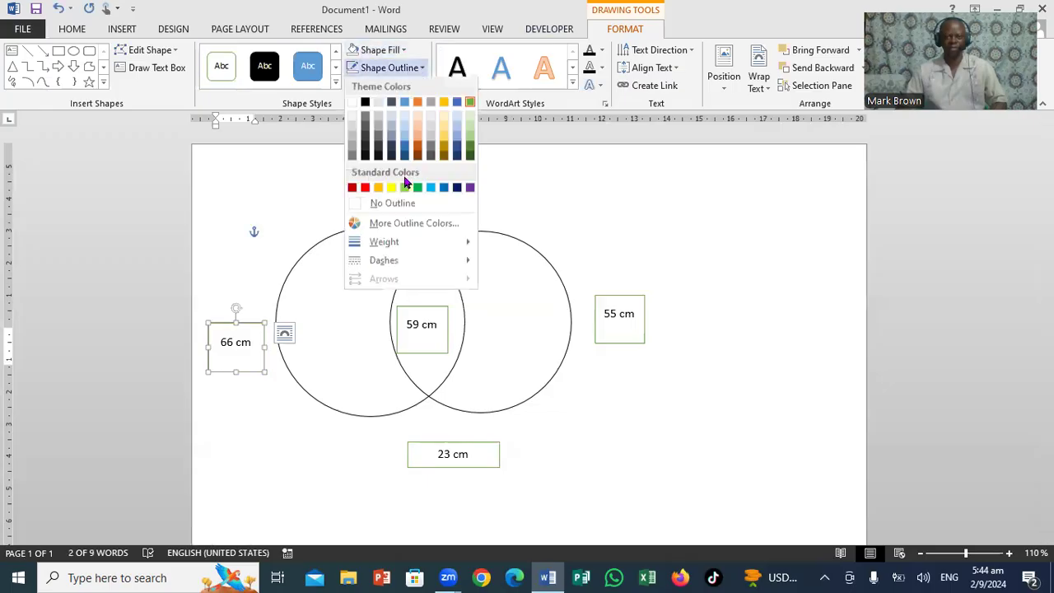
left_click(392, 208)
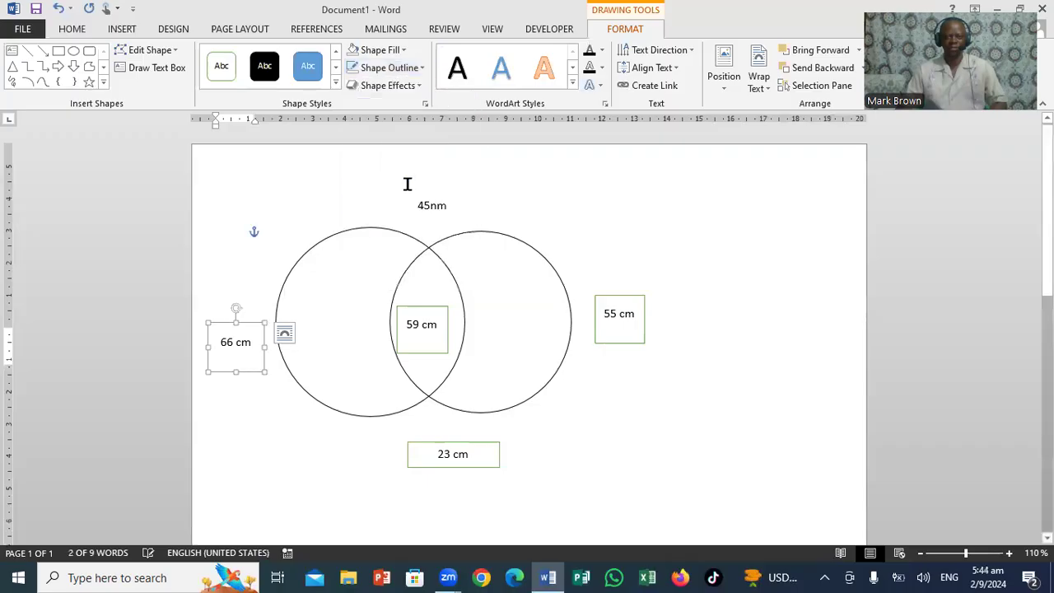
left_click(421, 68)
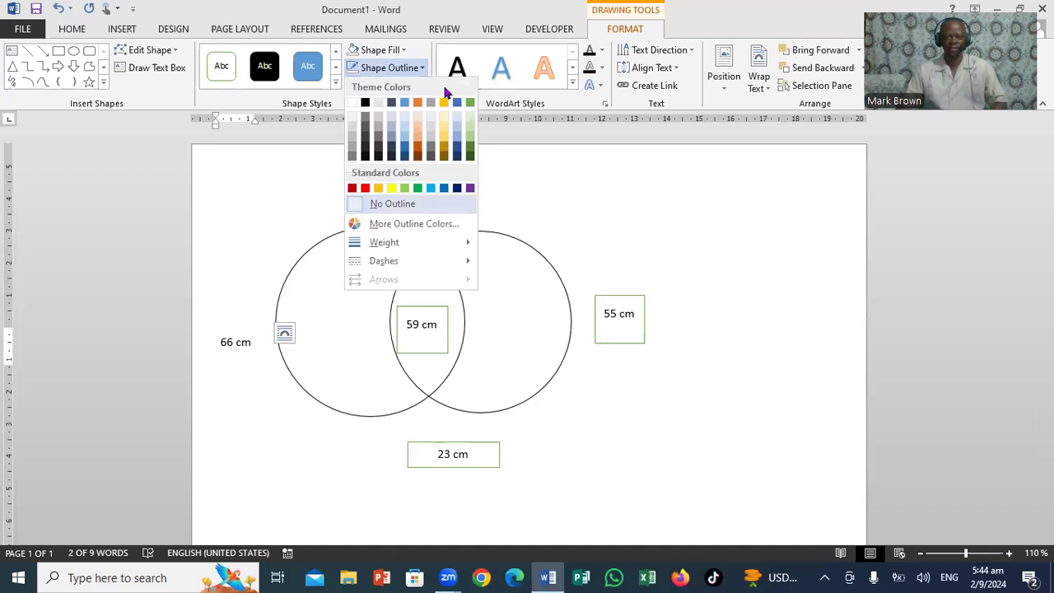
key("Escape")
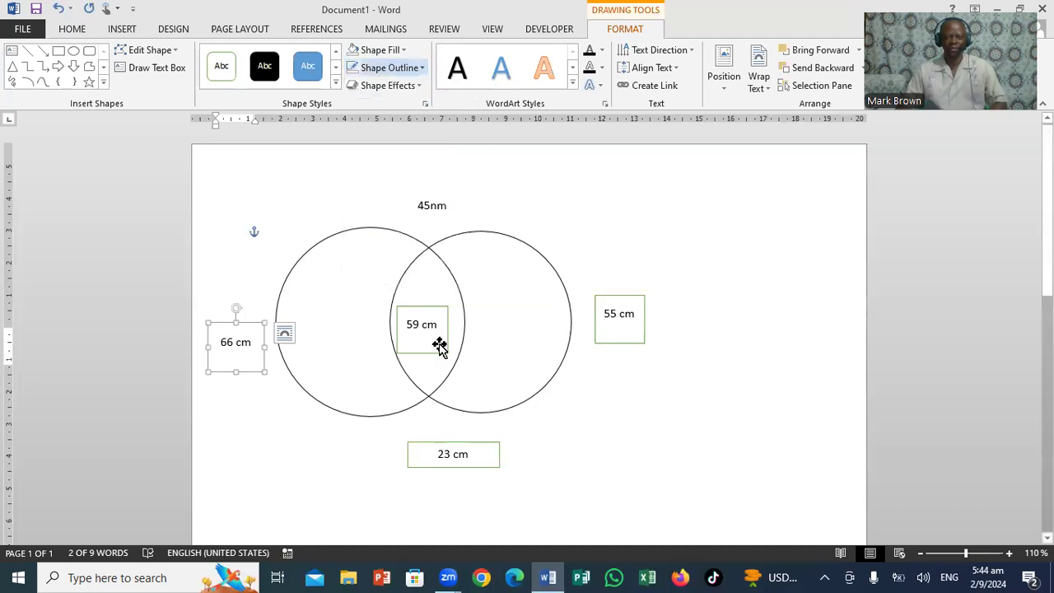
Set the 23 cm box below the circles to No Fill and No Outline
left_click(428, 445)
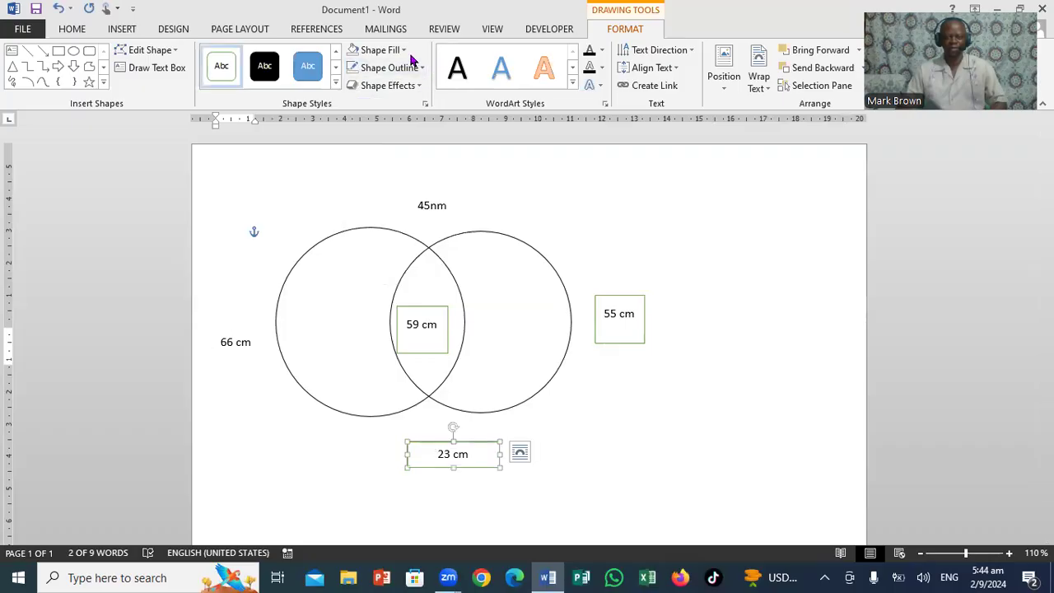
left_click(408, 50)
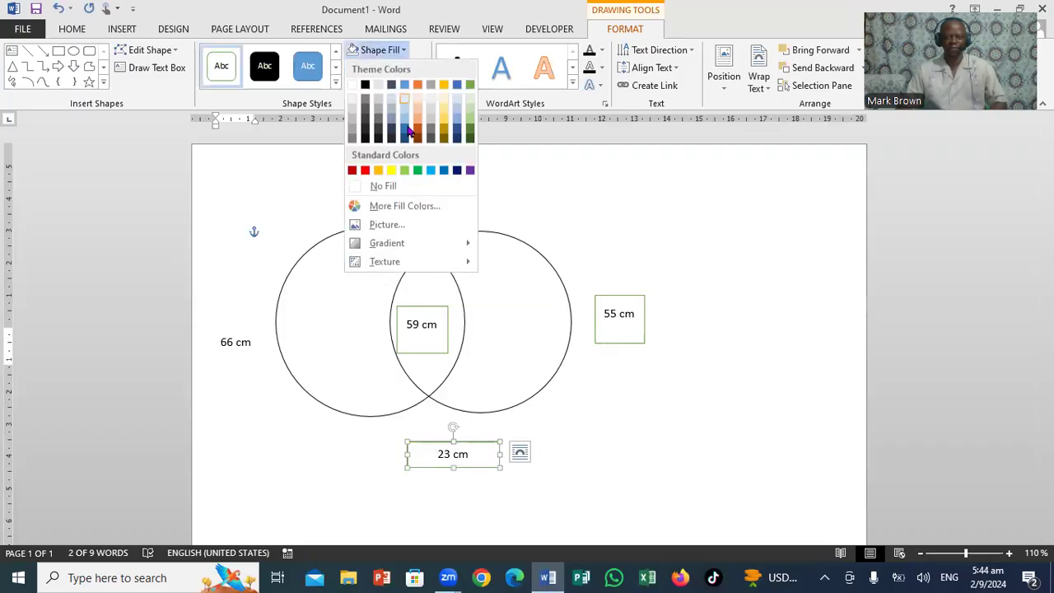
left_click(387, 188)
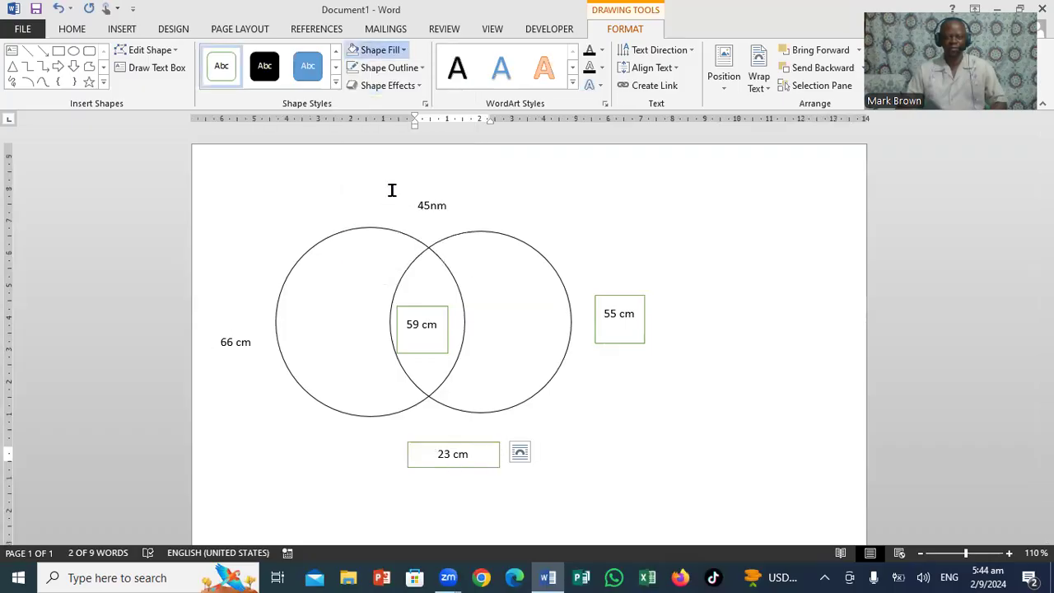
left_click(423, 68)
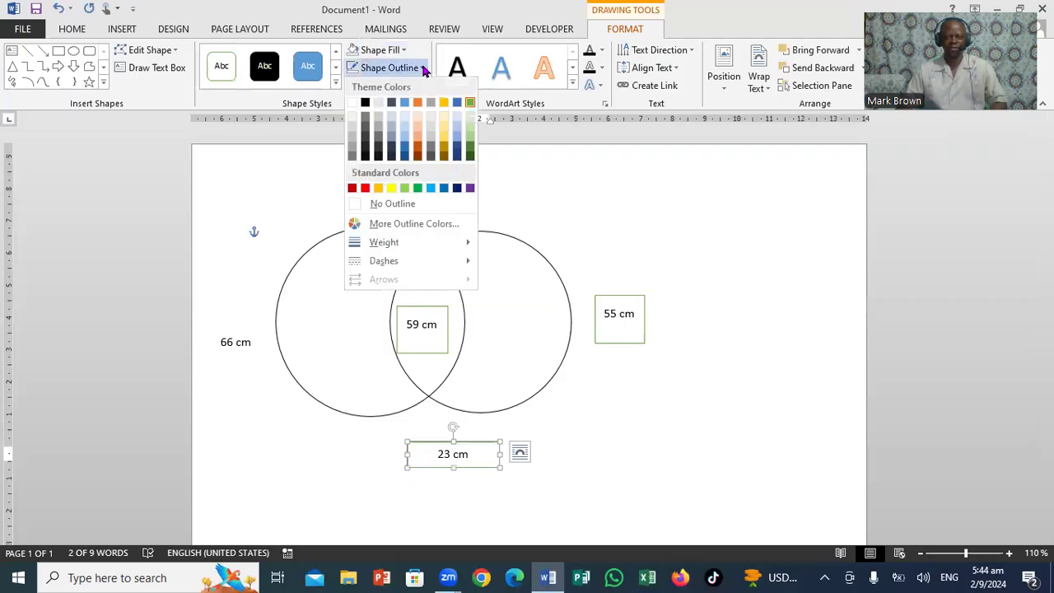
left_click(393, 204)
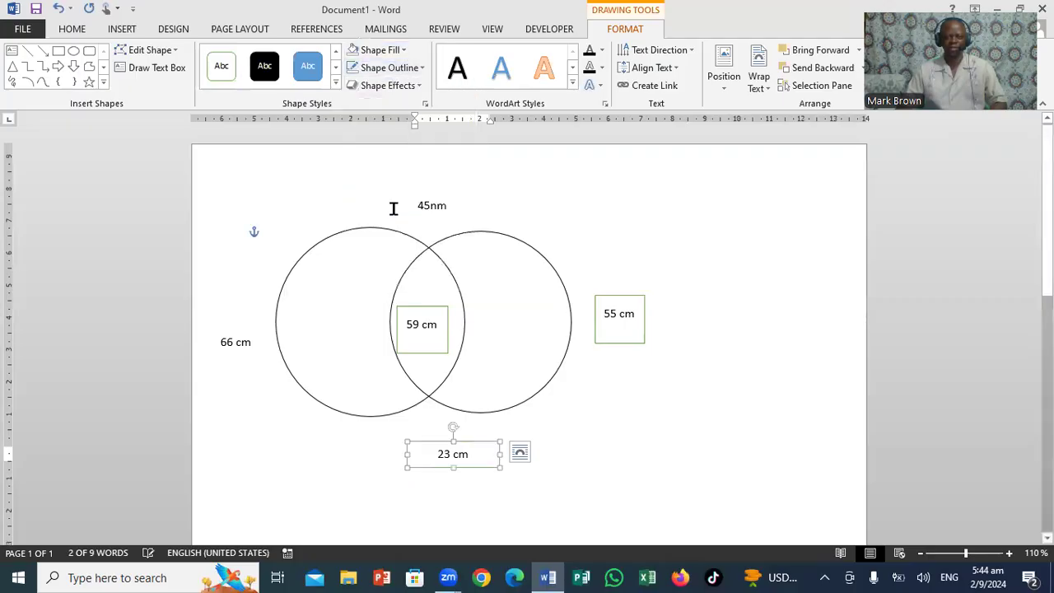
Set the 55 cm box beside the circles to No Fill and No Outline
left_click(636, 332)
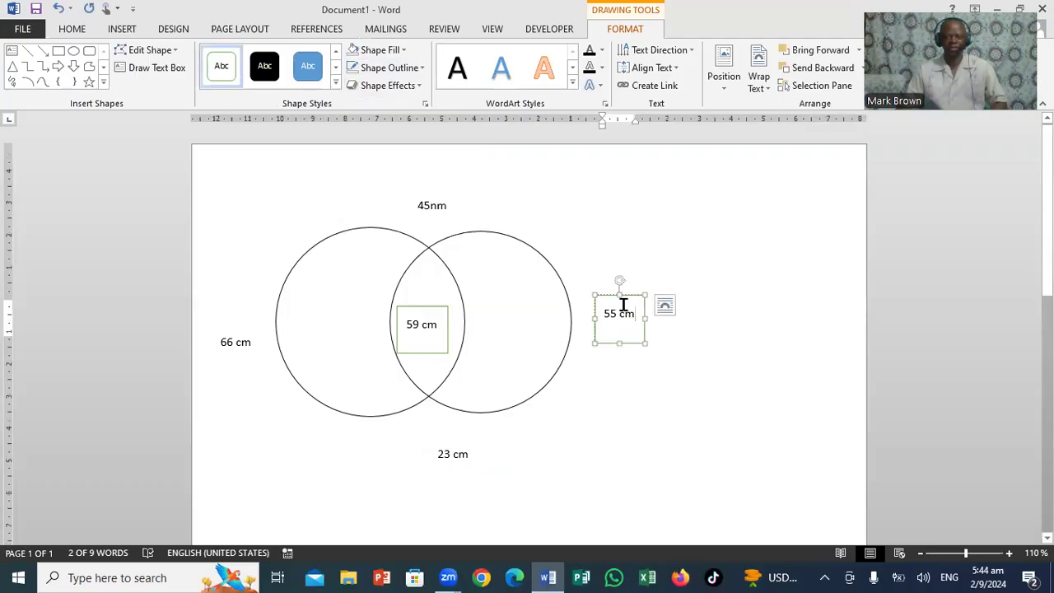
left_click(404, 51)
left_click(379, 186)
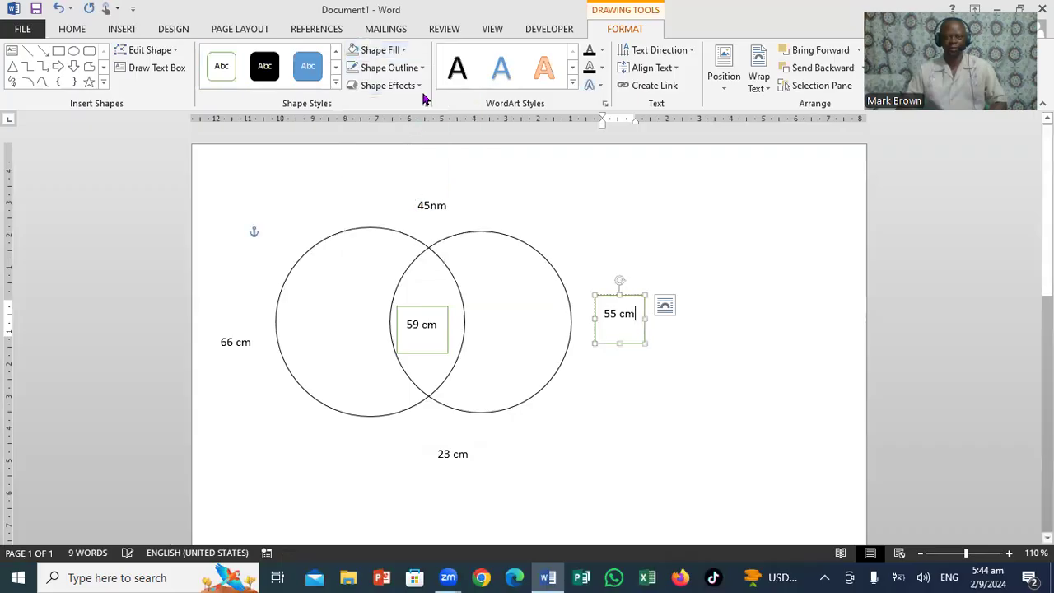
left_click(423, 69)
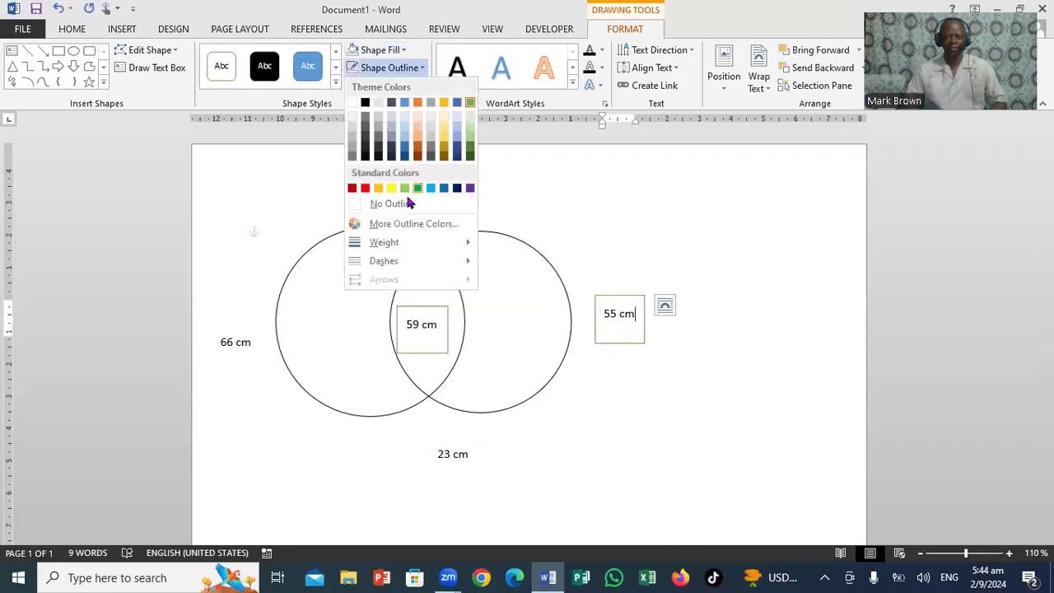
left_click(394, 204)
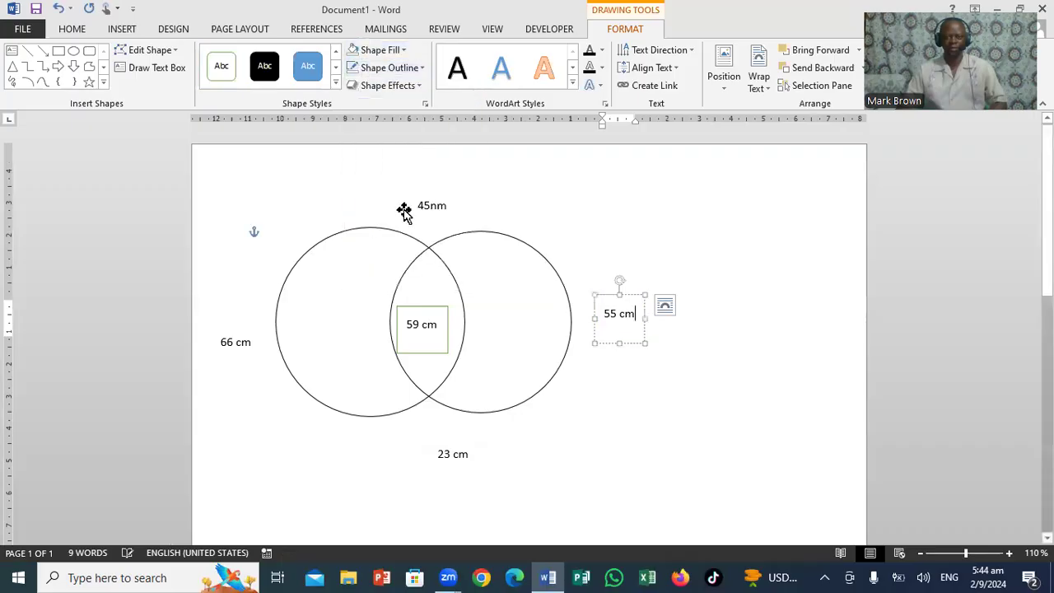
Set the 59 cm box inside the circles' overlap to No Fill and No Outline
left_click(423, 309)
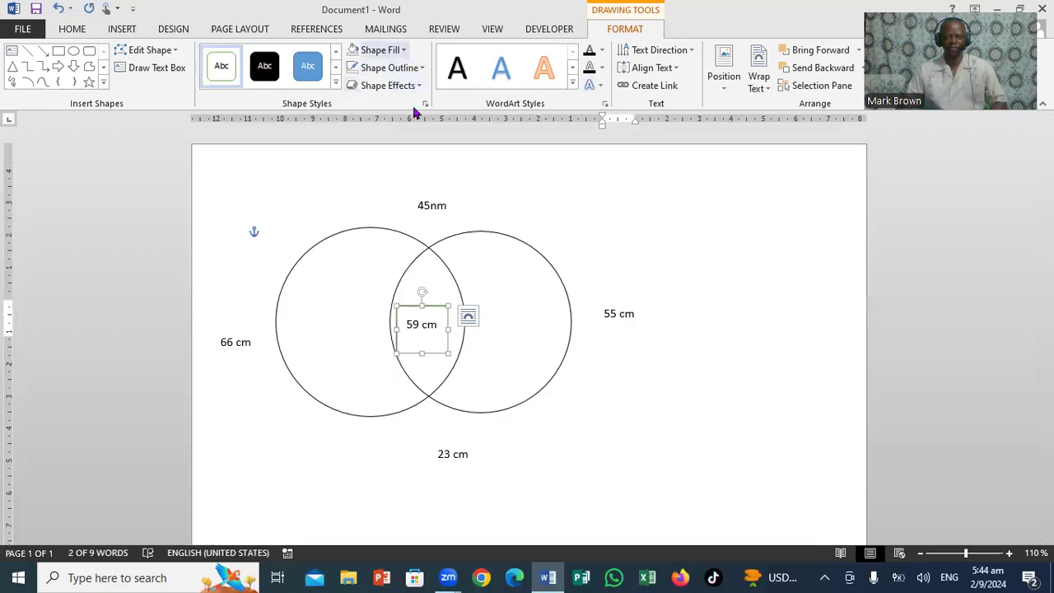
left_click(403, 50)
left_click(418, 190)
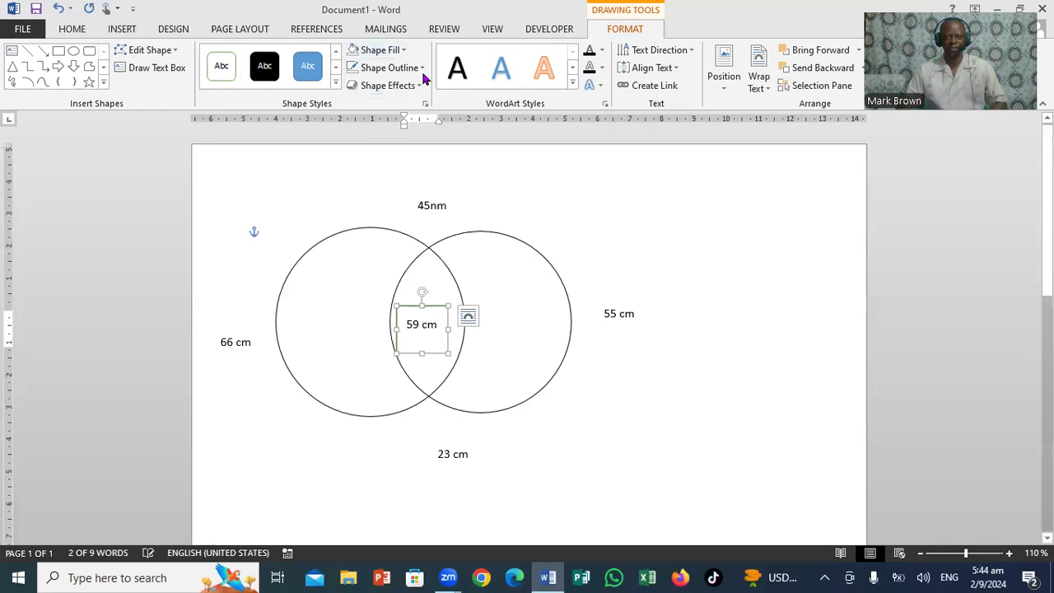
left_click(398, 68)
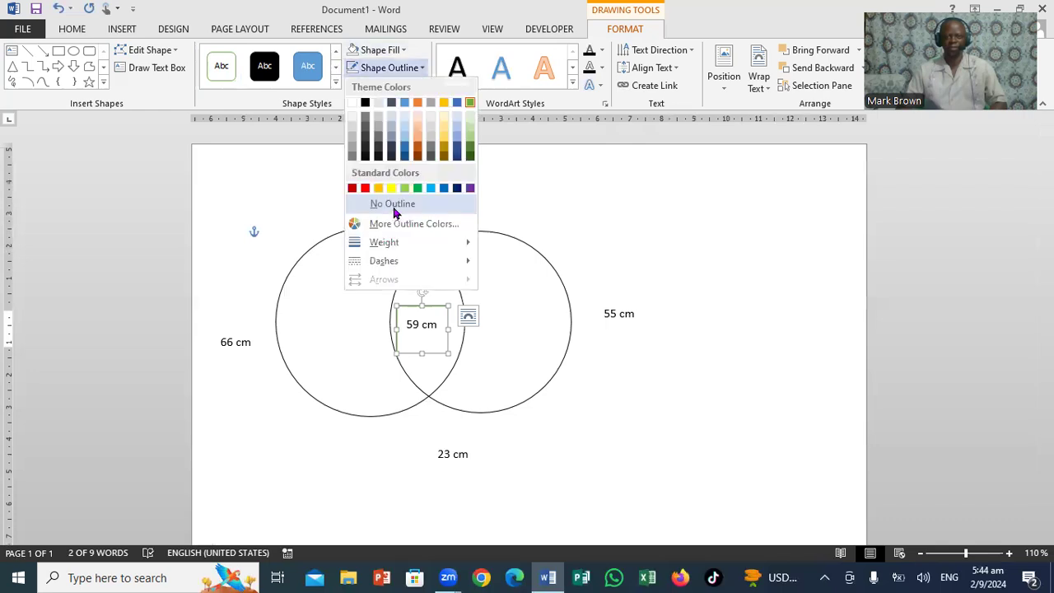
left_click(644, 266)
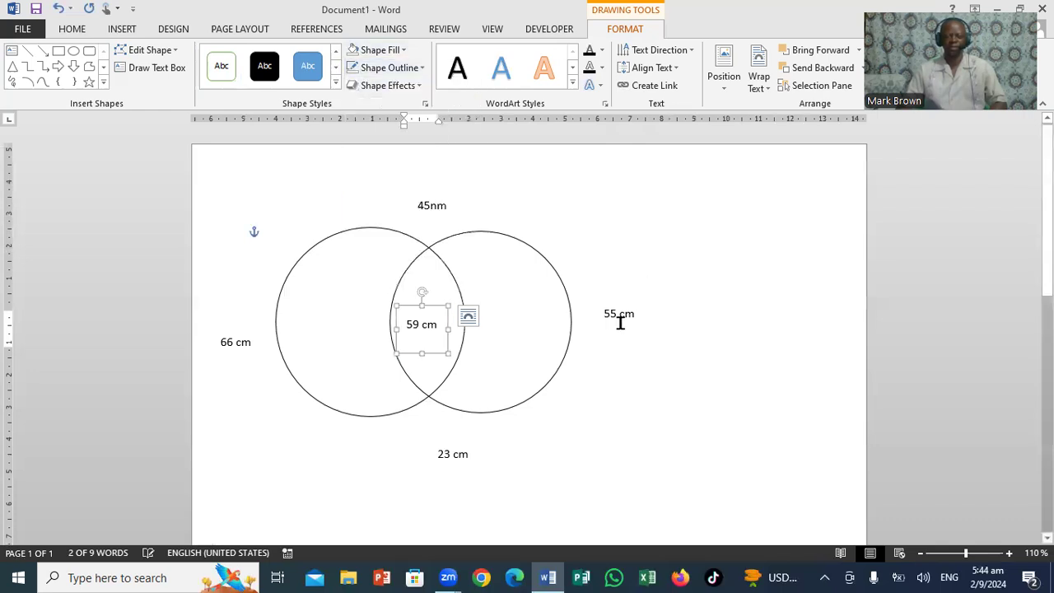
Try moving the 55 cm box slightly farther from the circles, and undo the move
left_click(620, 322)
left_click(634, 305)
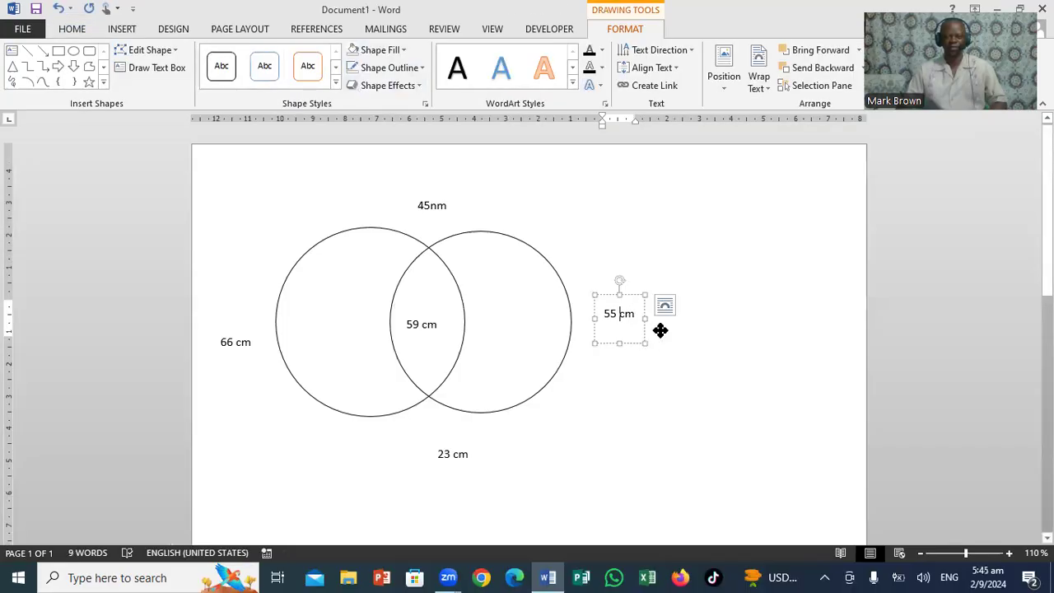
left_click_drag(646, 333, 659, 331)
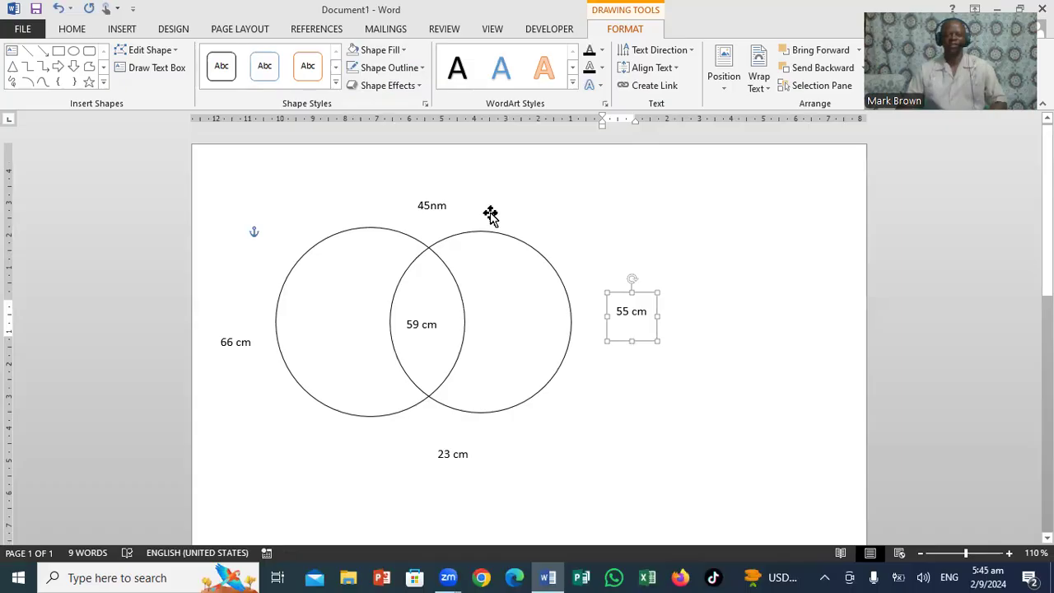
key("ctrl+z")
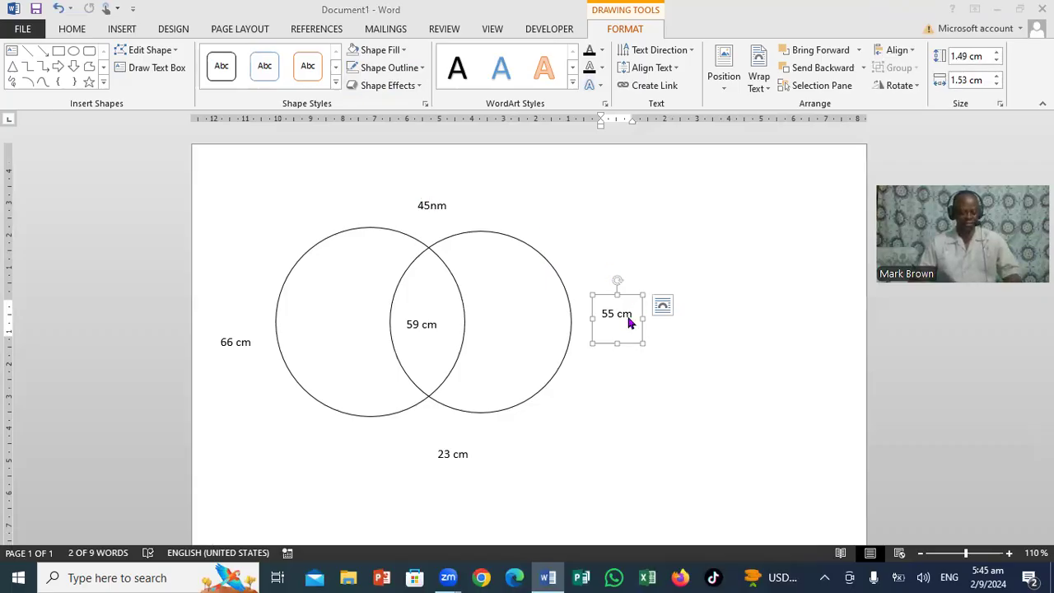
left_click(445, 201)
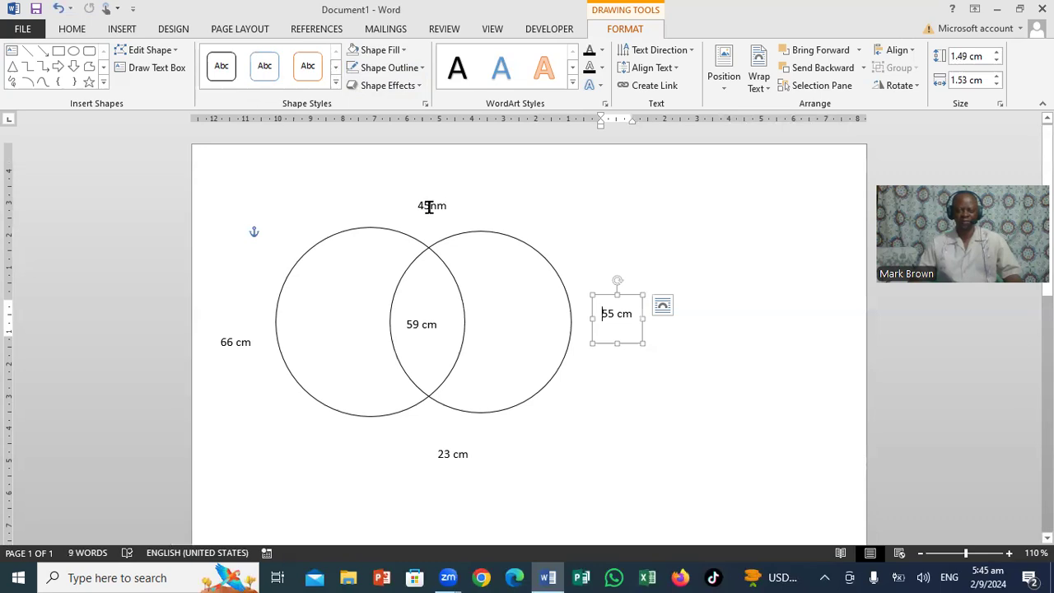
key("Escape")
key("Tab")
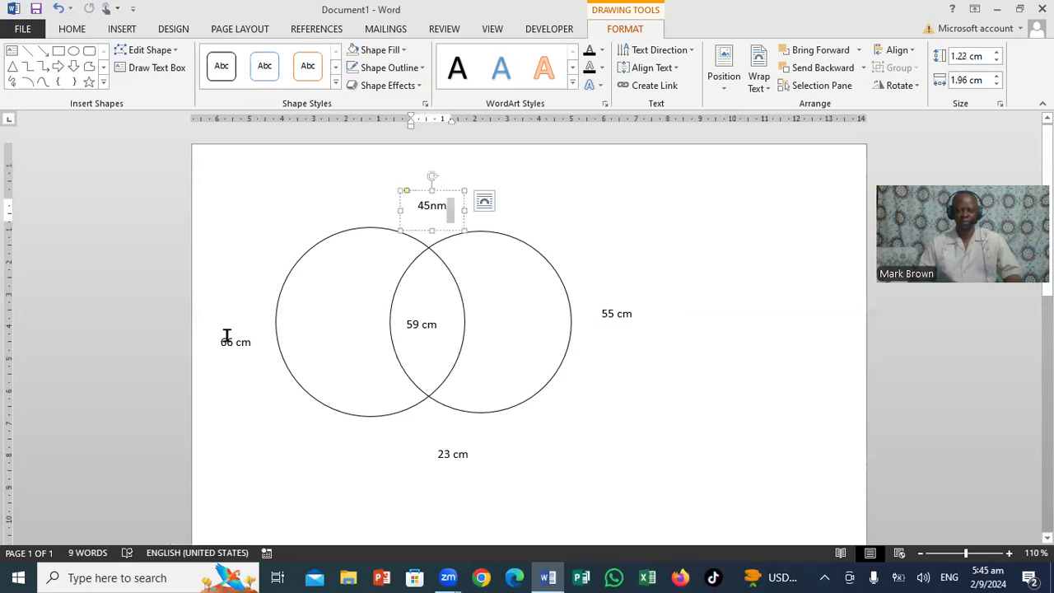